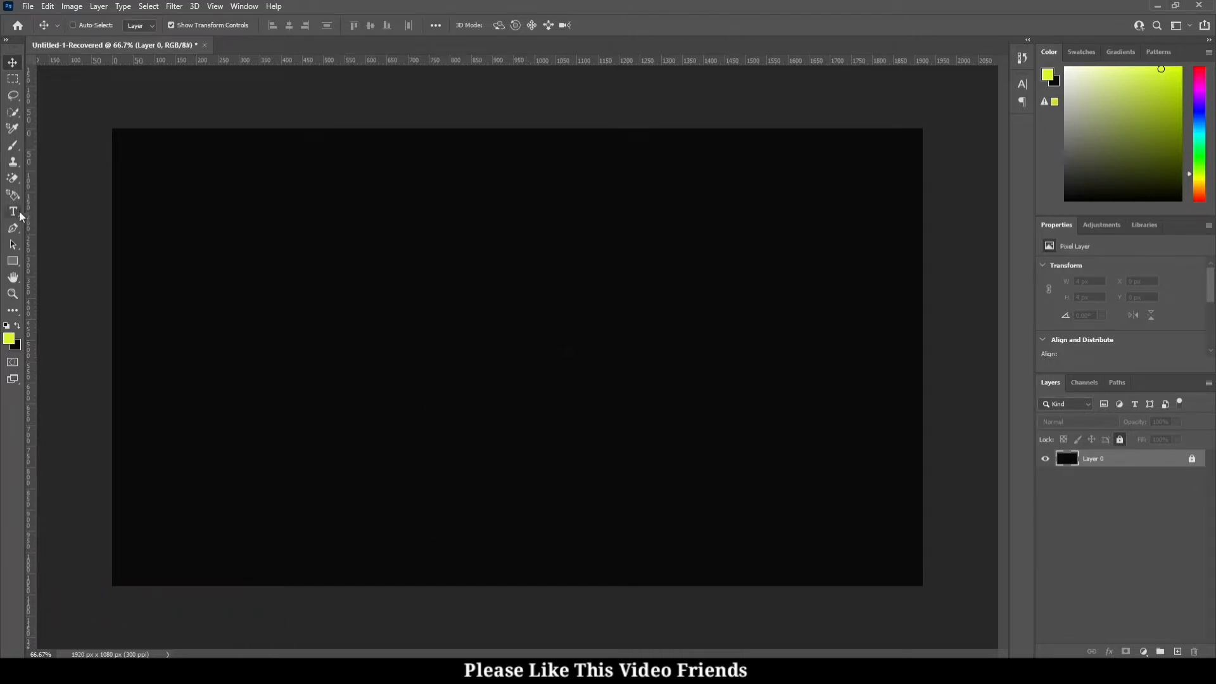
- Create a centred paragraph text box about 1192 by 468 px on the black canvas and enter GOLD in it
{"action": "left_click", "coordinate": [13, 212]}
{"action": "left_click_drag", "start_coordinate": [234, 281], "coordinate": [736, 477]}
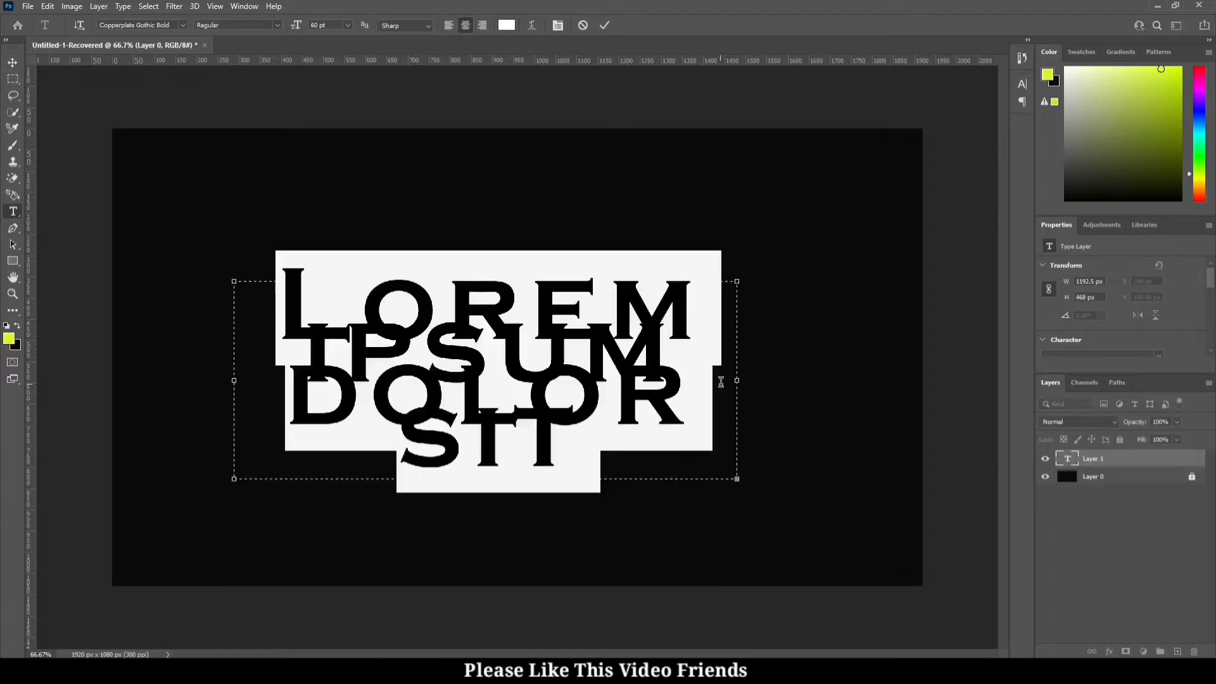
{"action": "key", "text": "BackSpace"}
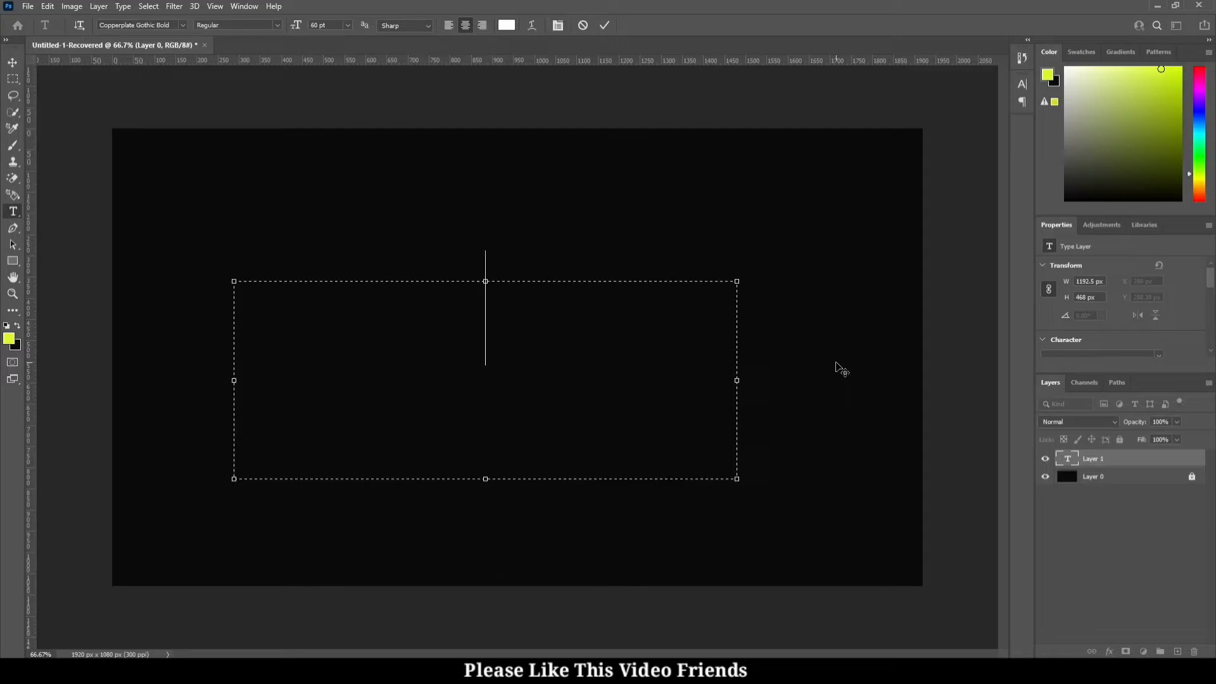
{"action": "type", "text": "GOLD"}
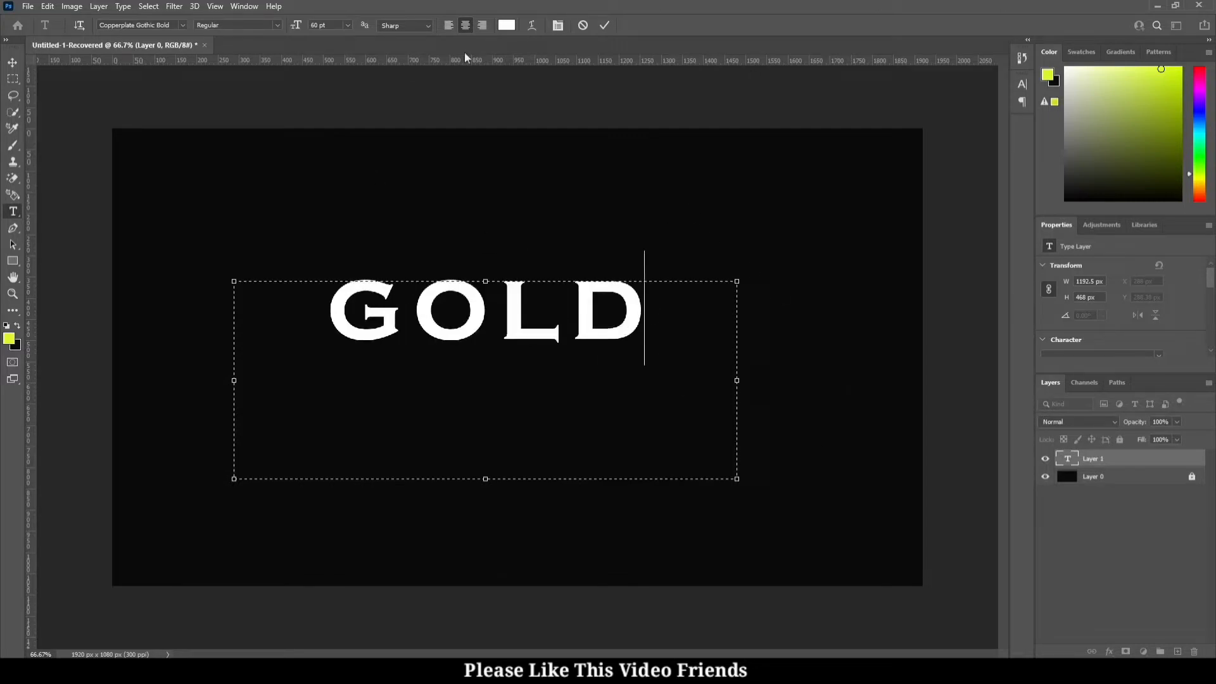
- Apply the Copperplate Gothic Bold font to the whole GOLD text and commit it
{"action": "left_click", "coordinate": [184, 26]}
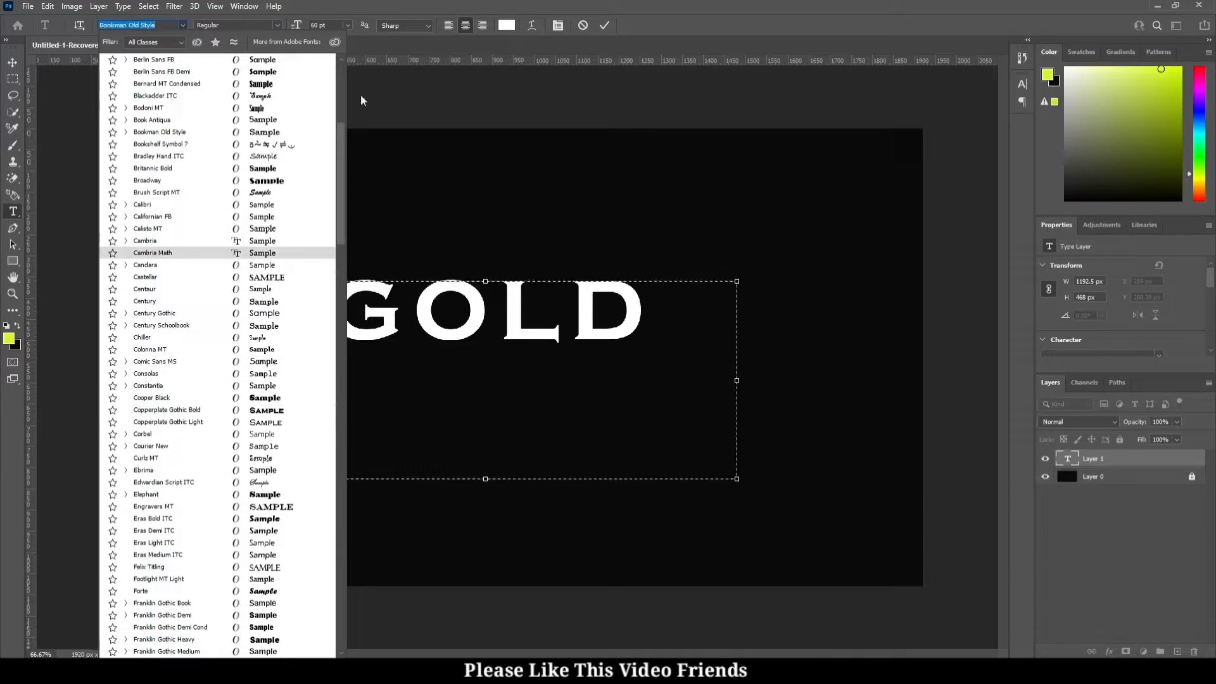
{"action": "left_click", "coordinate": [608, 25]}
{"action": "key", "text": "ctrl+a"}
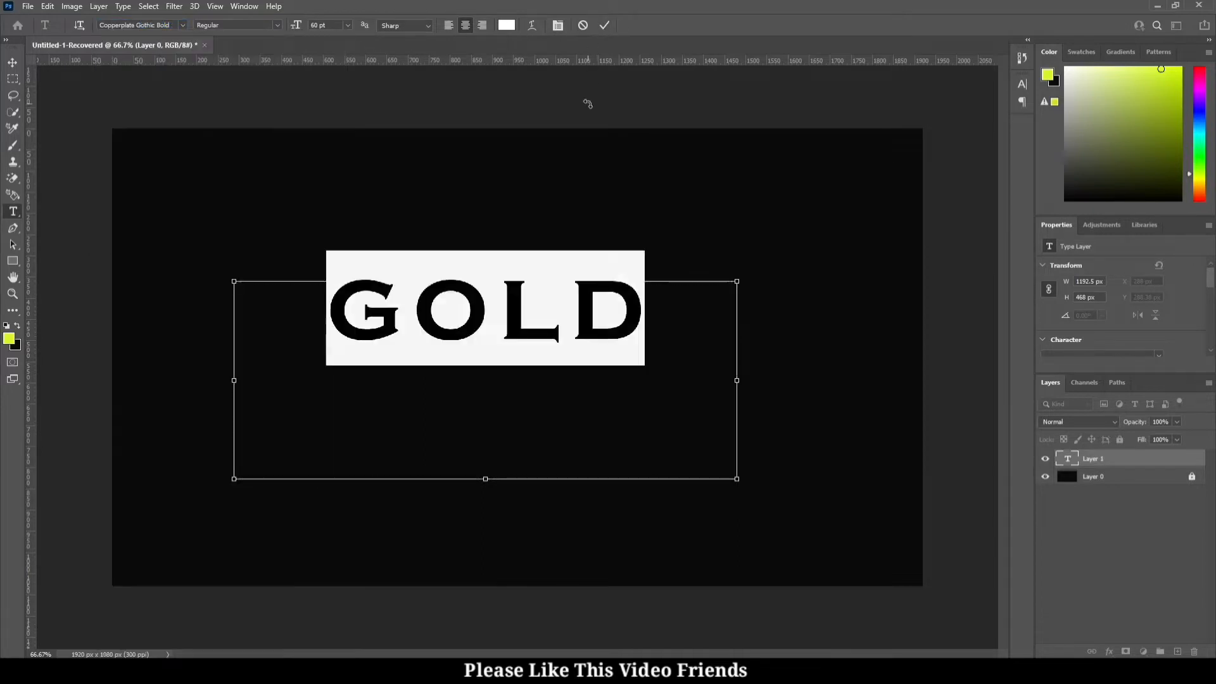
{"action": "left_click", "coordinate": [182, 25]}
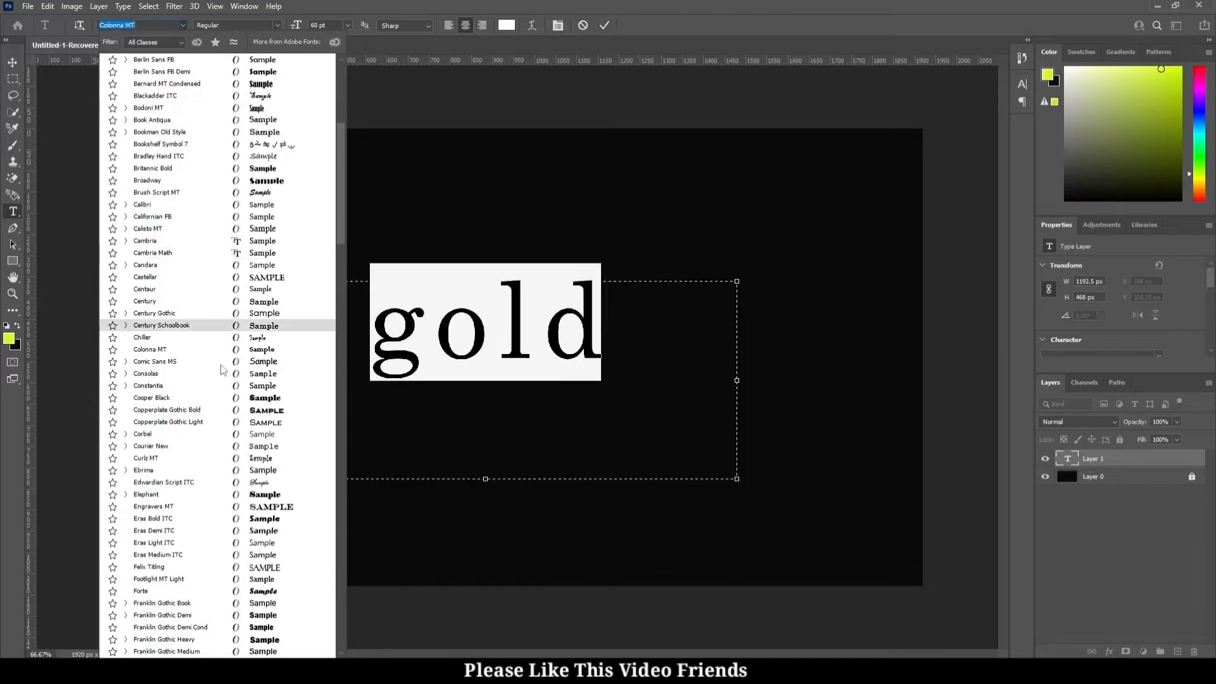
{"action": "left_click", "coordinate": [234, 414]}
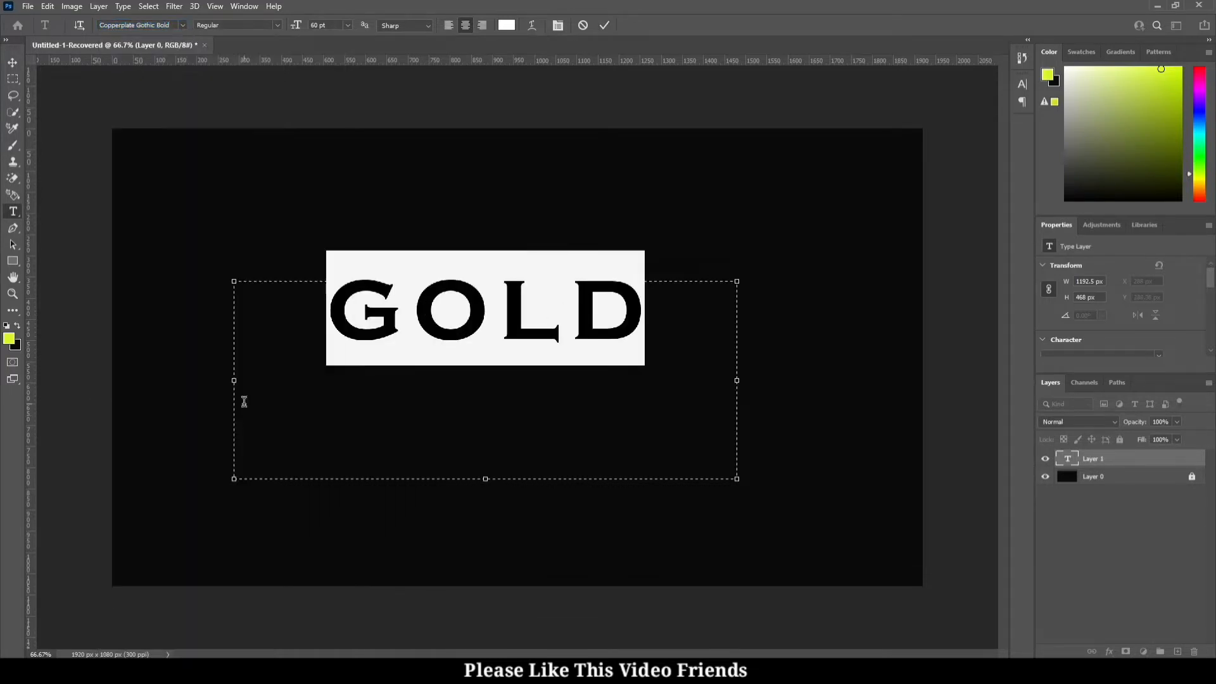
{"action": "left_click", "coordinate": [603, 26]}
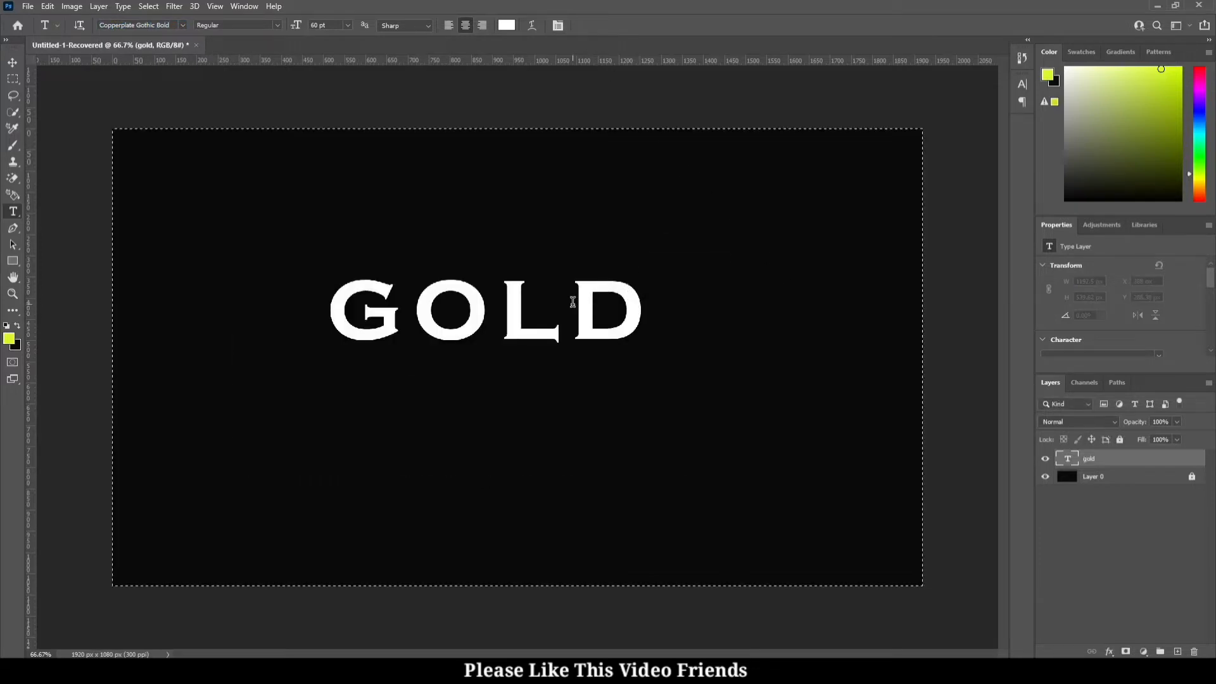
- Set the tracking of the GOLD text to 0 and commit the edit
{"action": "double_click", "coordinate": [572, 301]}
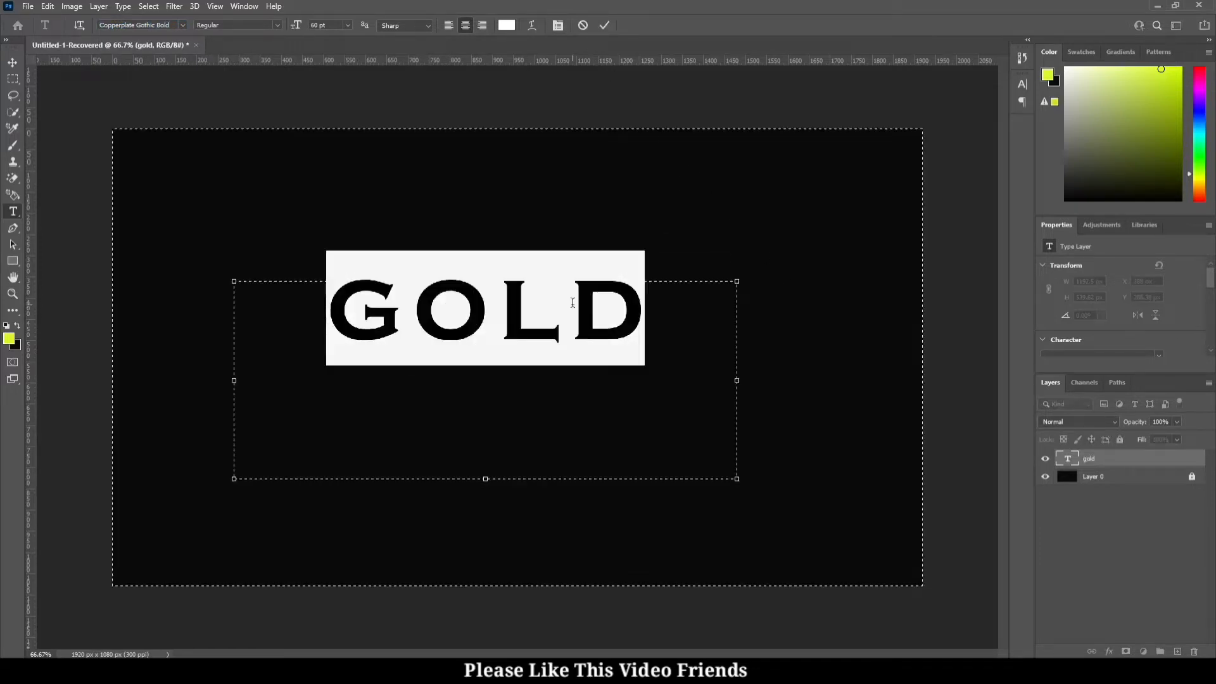
{"action": "left_click", "coordinate": [1022, 84]}
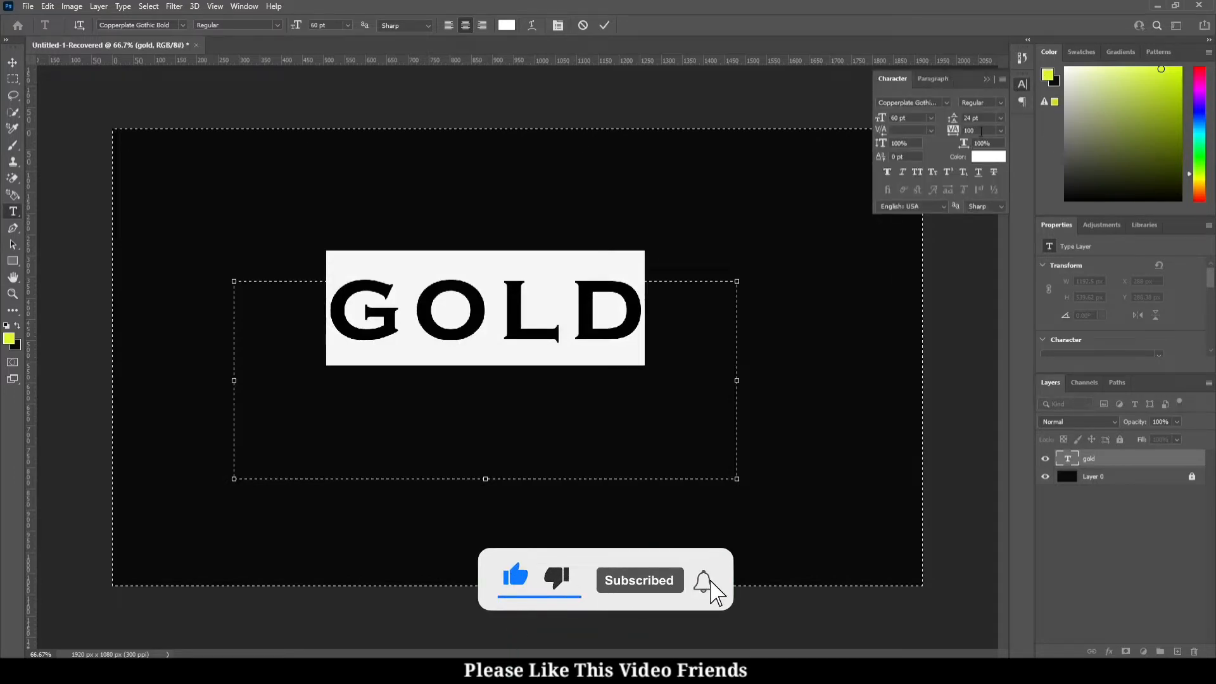
{"action": "left_click", "coordinate": [977, 129]}
{"action": "type", "text": "0"}
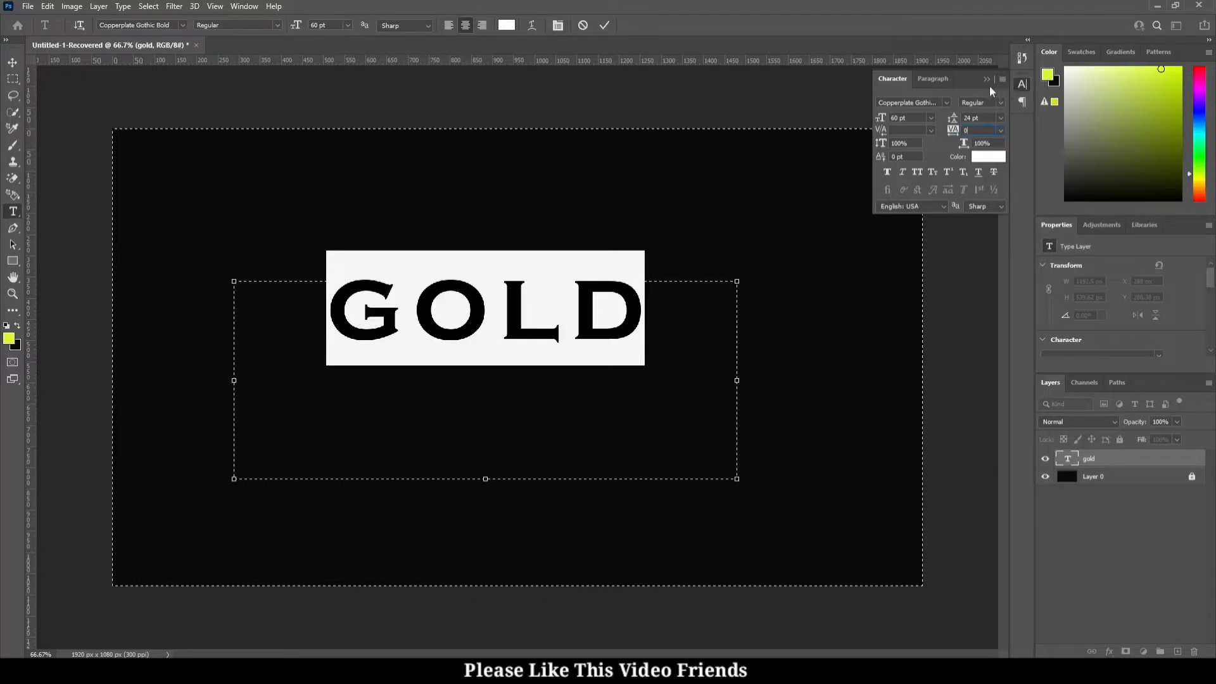
{"action": "key", "text": "Return"}
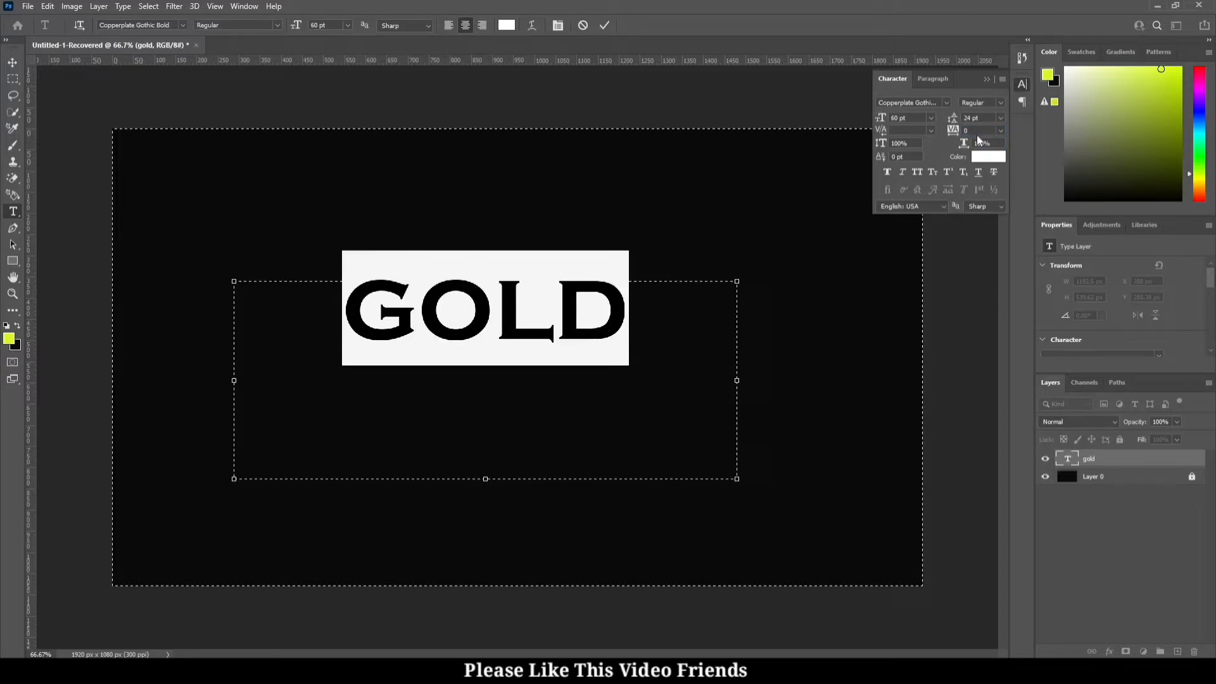
{"action": "left_click", "coordinate": [986, 77]}
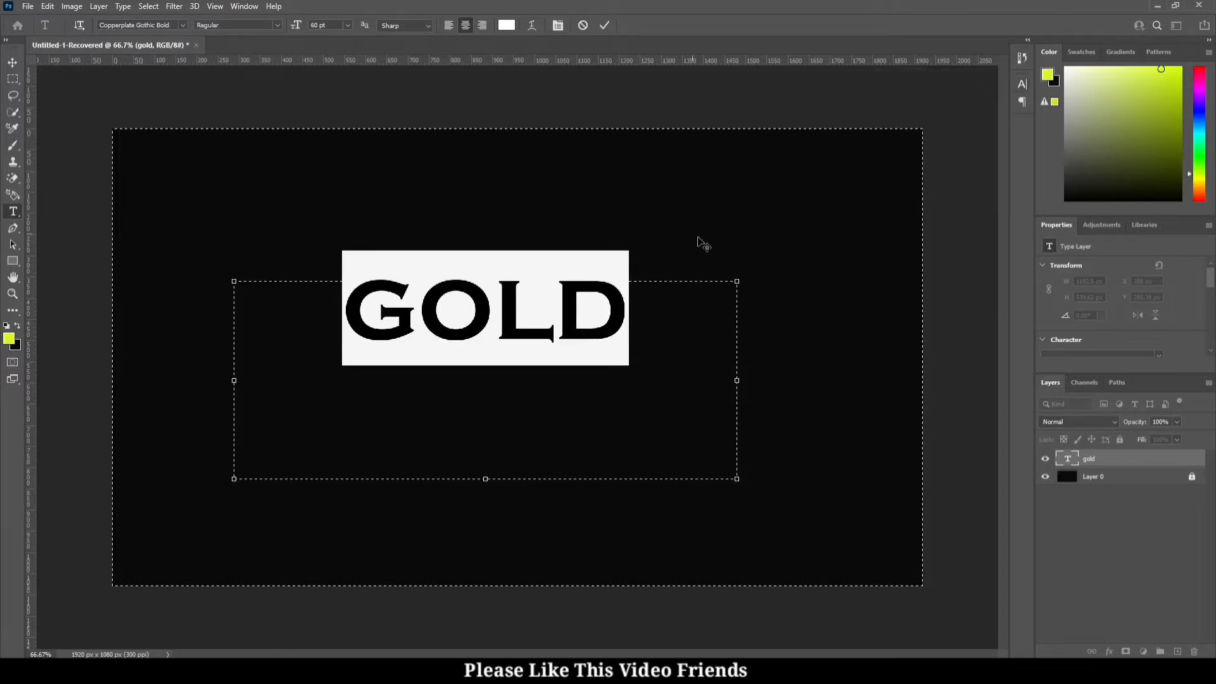
{"action": "left_click", "coordinate": [603, 25]}
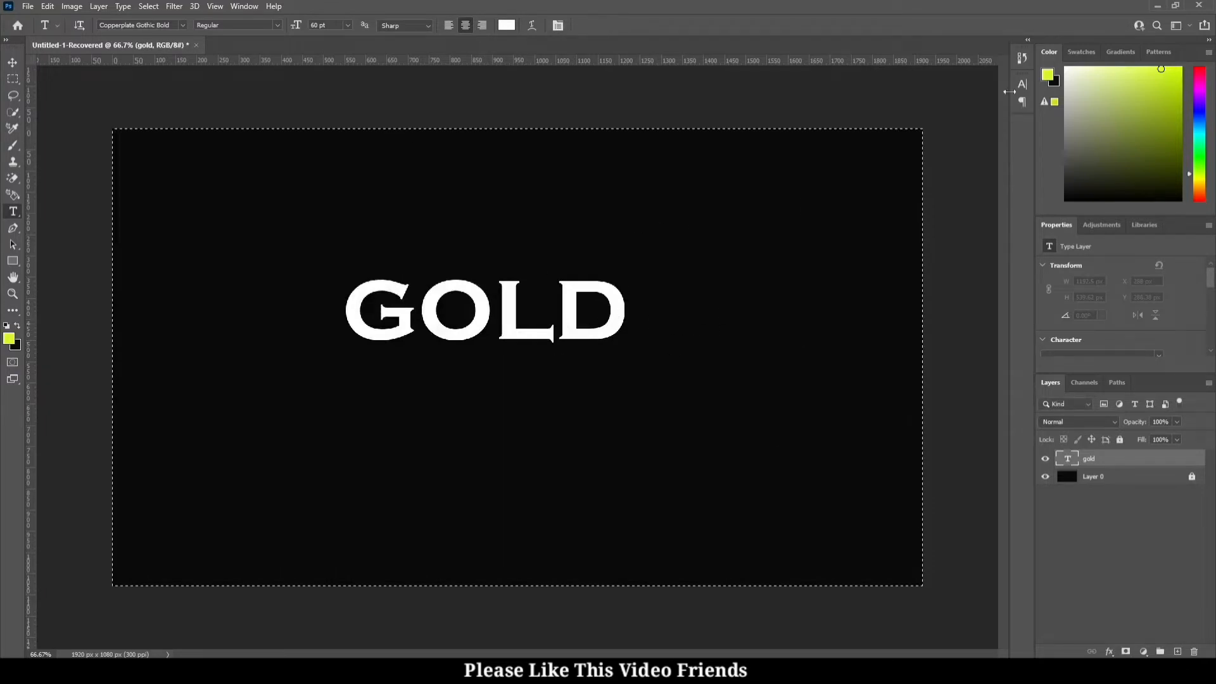
- Clear the canvas selection, then scale the GOLD text up to about 167% and centre it horizontally on the canvas
{"action": "left_click", "coordinate": [148, 6]}
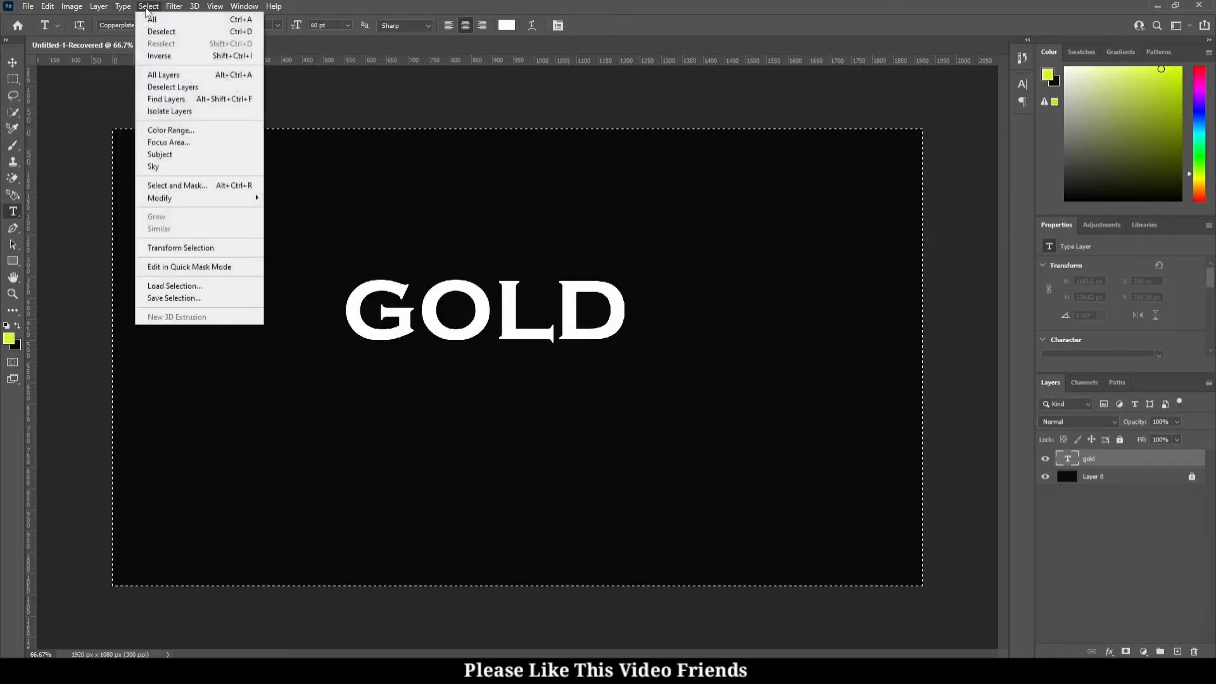
{"action": "left_click", "coordinate": [162, 31]}
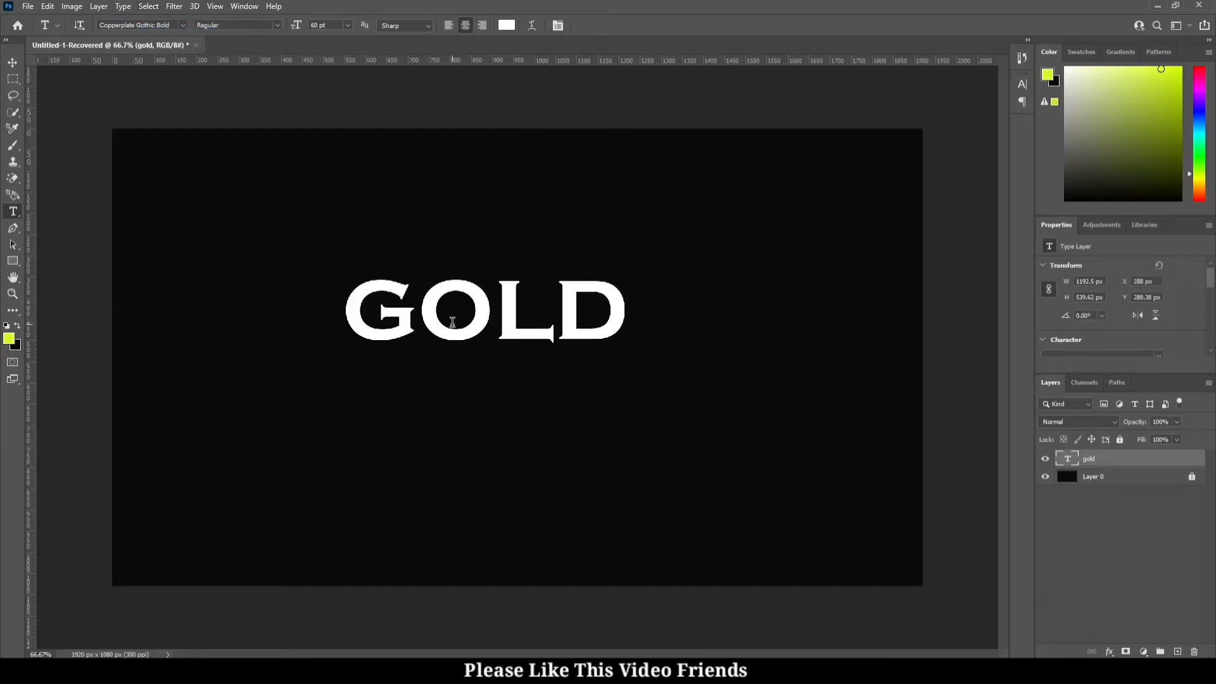
{"action": "key", "text": "ctrl+t"}
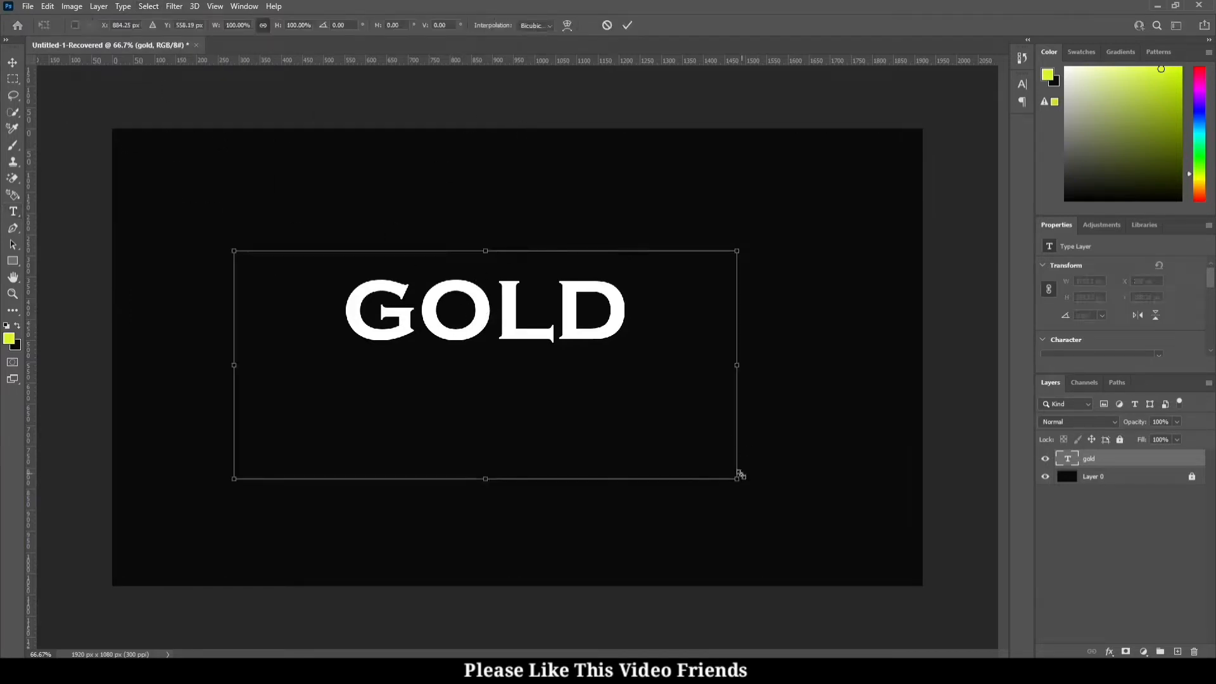
{"action": "left_click_drag", "start_coordinate": [734, 477], "coordinate": [937, 570]}
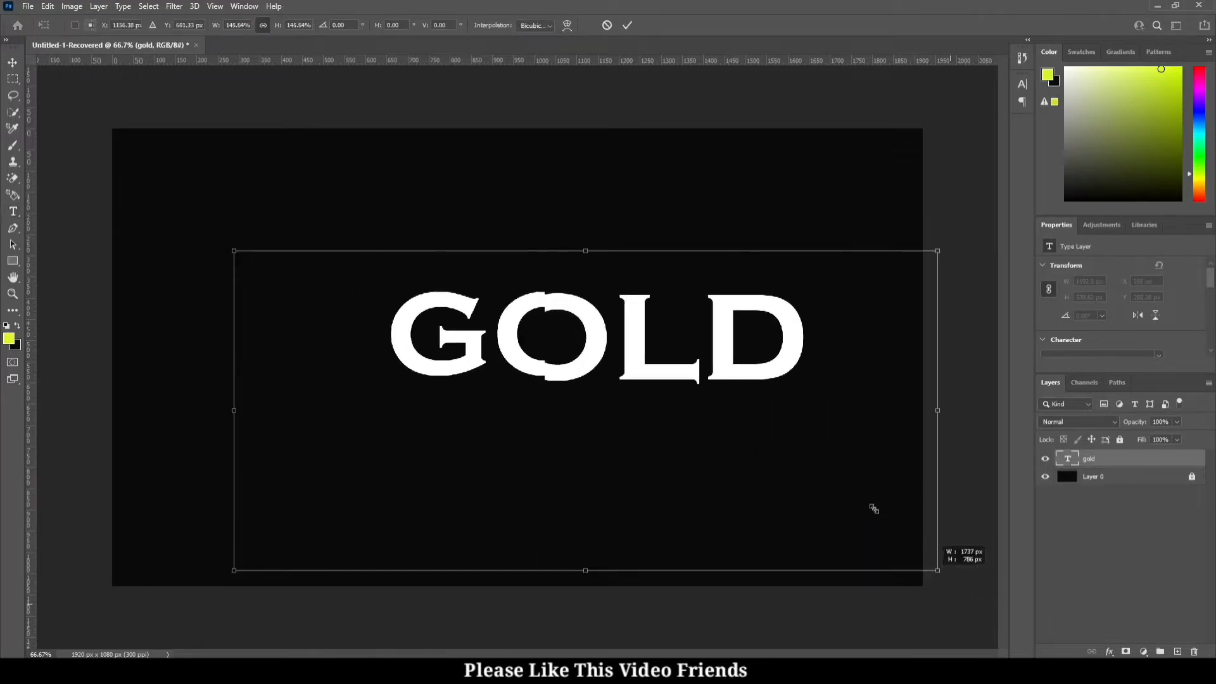
{"action": "left_click_drag", "start_coordinate": [617, 292], "coordinate": [514, 266]}
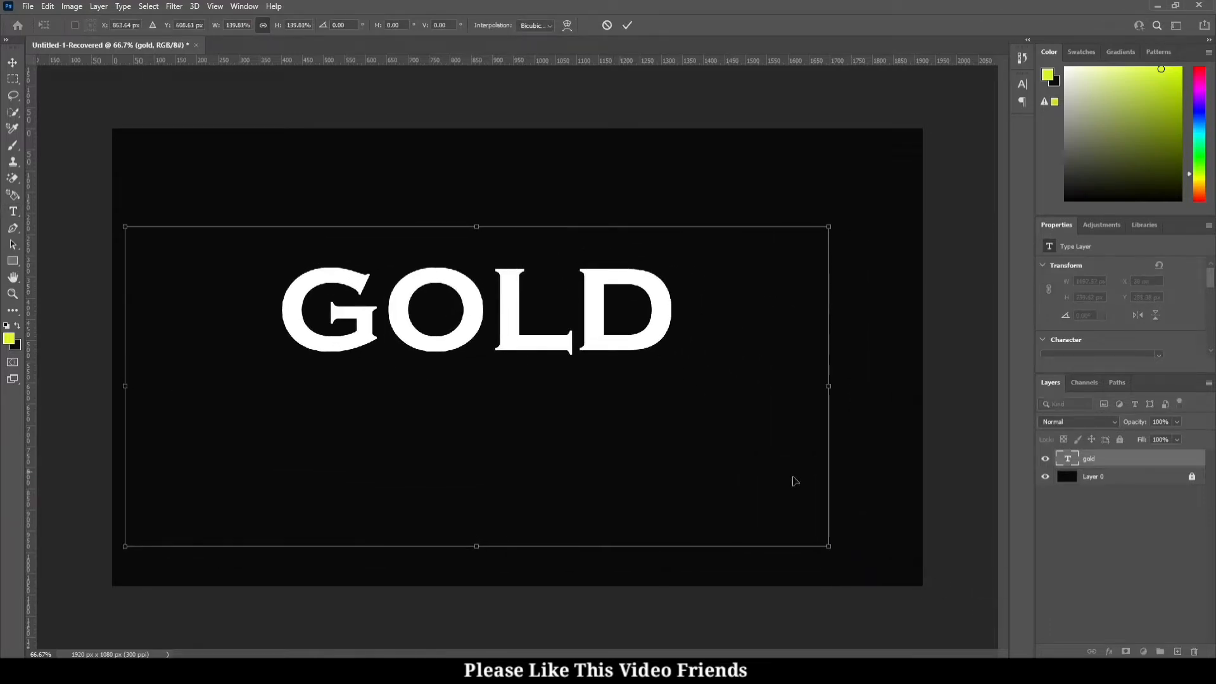
{"action": "left_click_drag", "start_coordinate": [838, 544], "coordinate": [963, 603]}
{"action": "left_click_drag", "start_coordinate": [700, 325], "coordinate": [654, 312]}
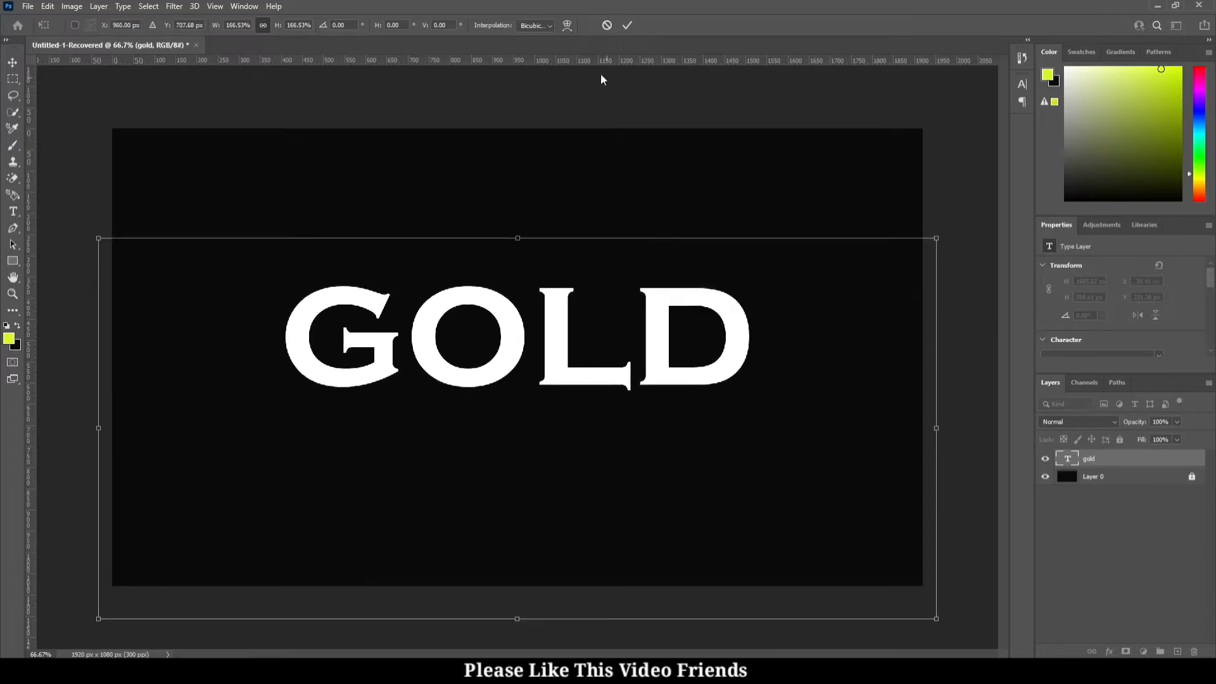
{"action": "left_click", "coordinate": [627, 25]}
{"action": "key", "text": "t"}
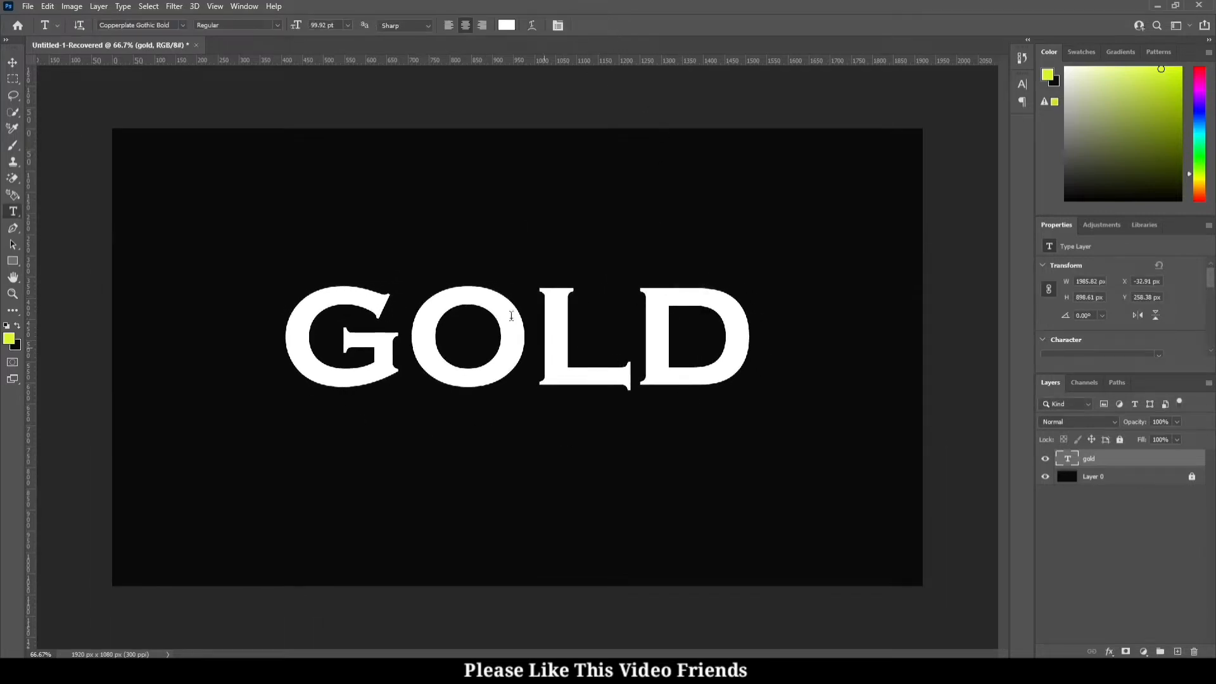
- Open the GOLD text layer's style settings, uncover the lettering, and enable the Bevel & Emboss effect
{"action": "double_click", "coordinate": [1102, 460]}
{"action": "left_click_drag", "start_coordinate": [431, 241], "coordinate": [1023, 130]}
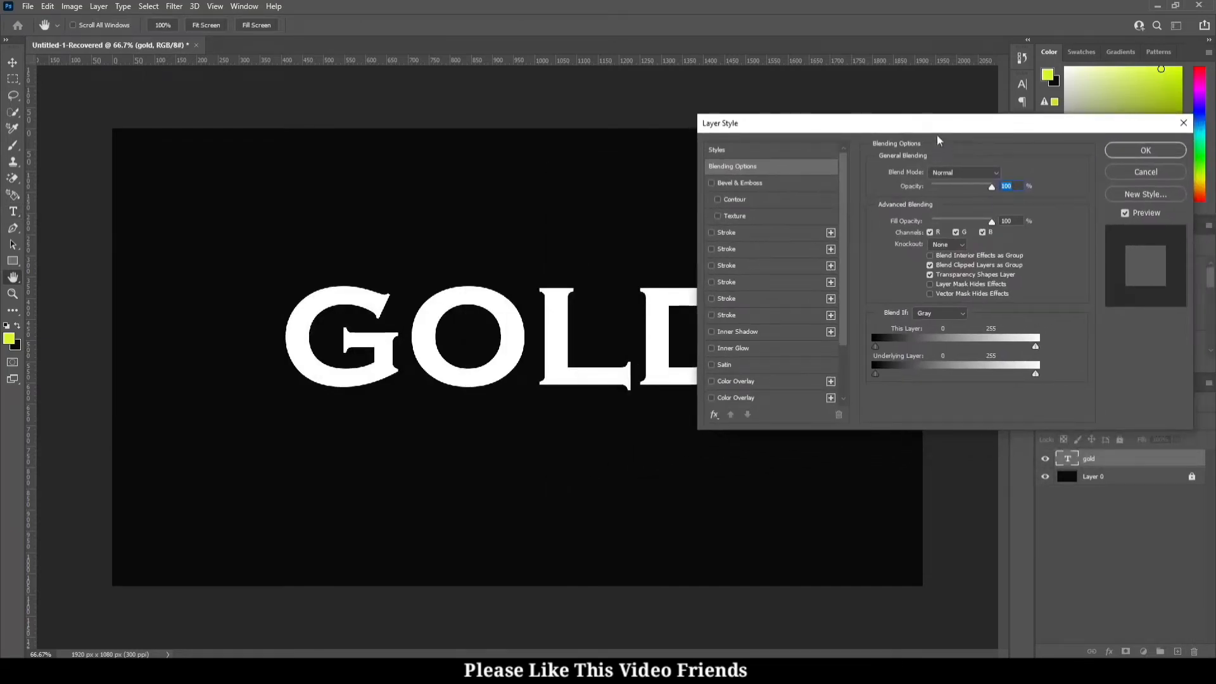
{"action": "left_click_drag", "start_coordinate": [940, 122], "coordinate": [922, 20]}
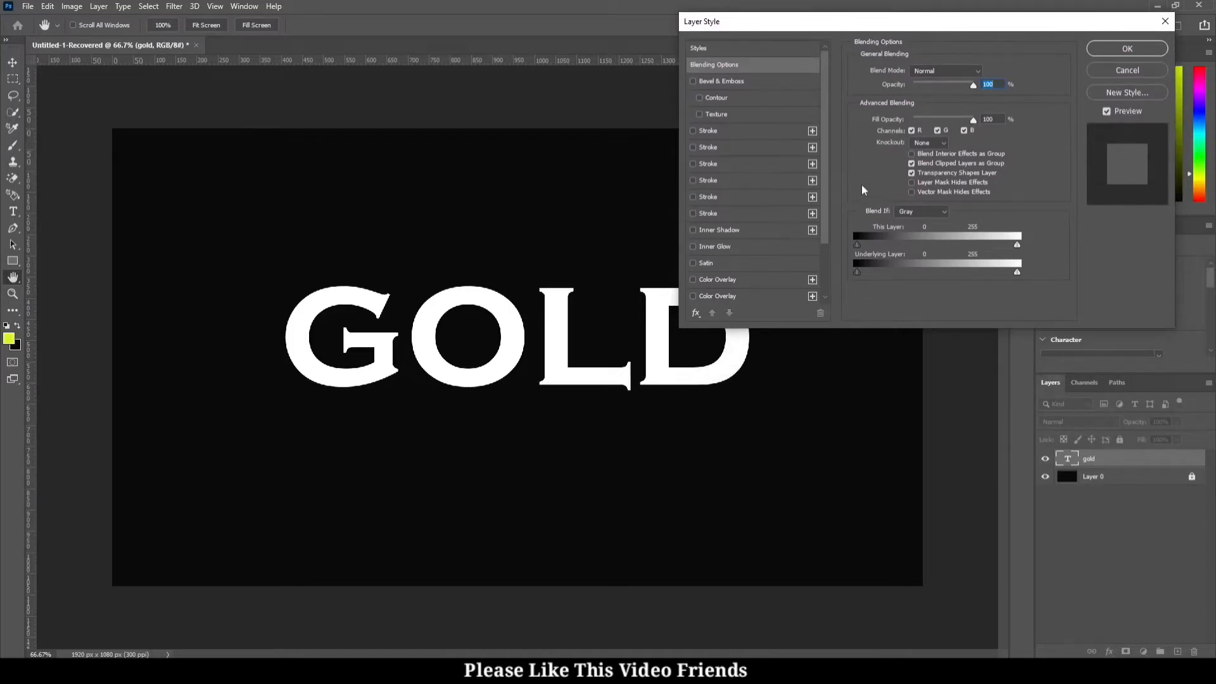
{"action": "key", "text": "Down"}
{"action": "left_click", "coordinate": [754, 230]}
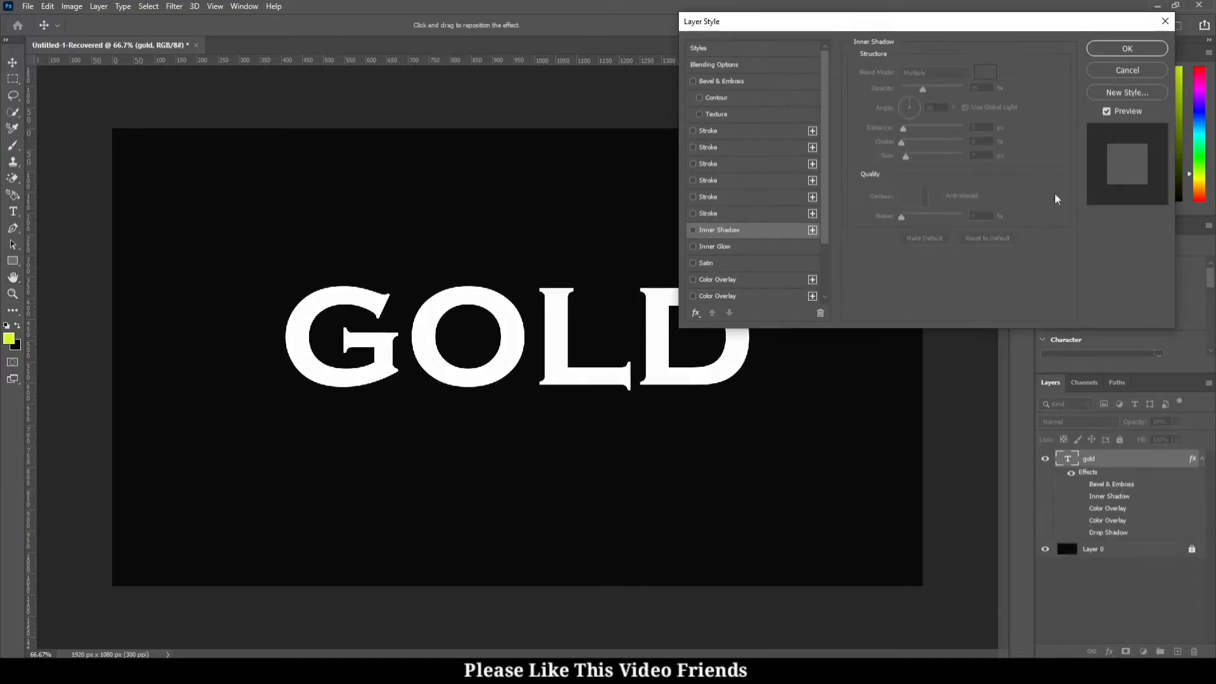
{"action": "left_click", "coordinate": [692, 81]}
- Enable the Inner Shadow, first Color Overlay and Drop Shadow effects on the GOLD text layer
{"action": "scroll", "coordinate": [748, 127], "scroll_direction": "down", "scroll_amount": 4}
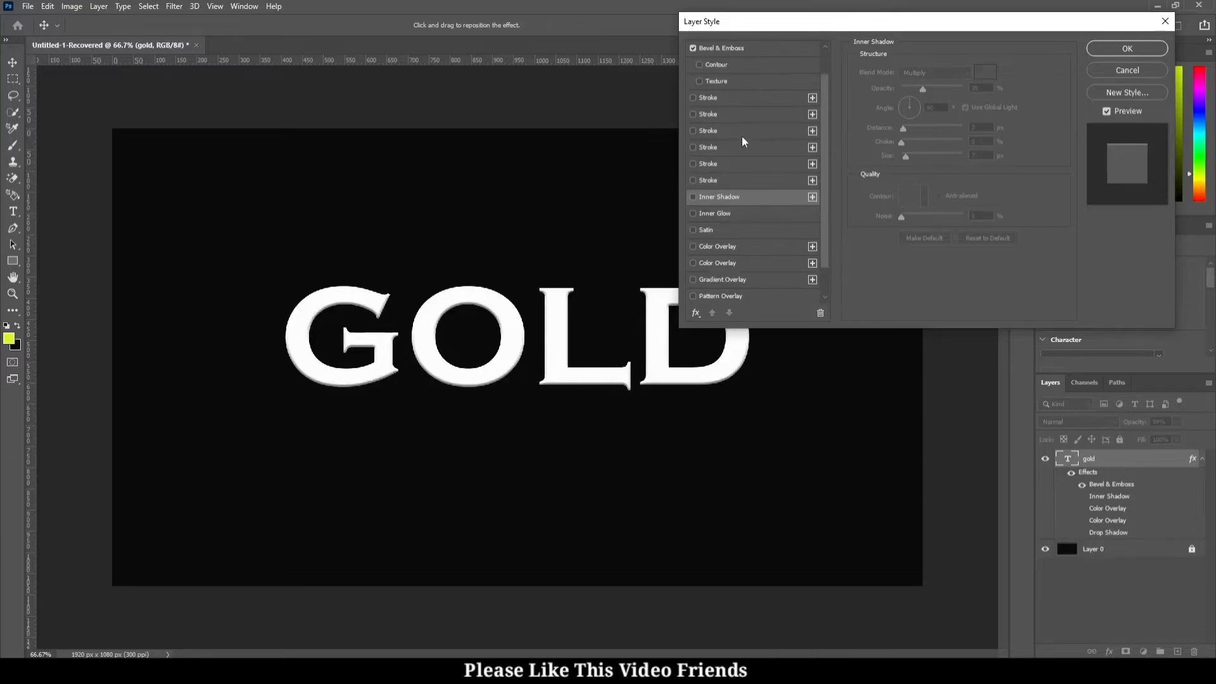
{"action": "left_click", "coordinate": [693, 163]}
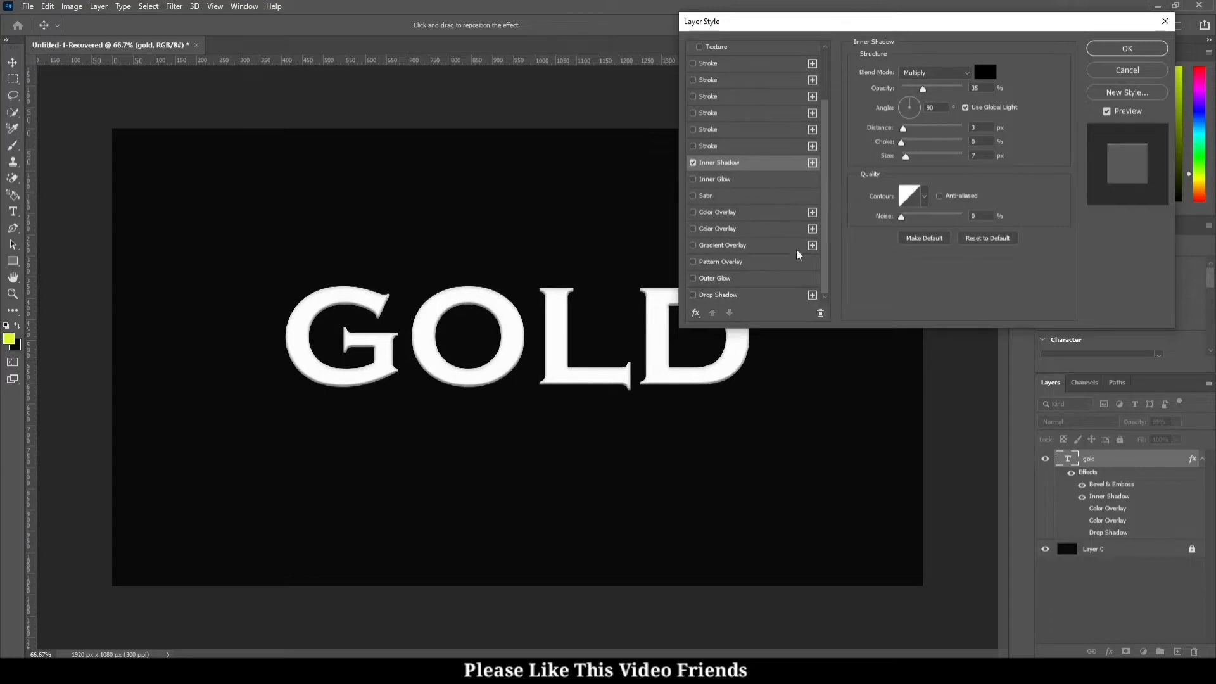
{"action": "left_click", "coordinate": [692, 212]}
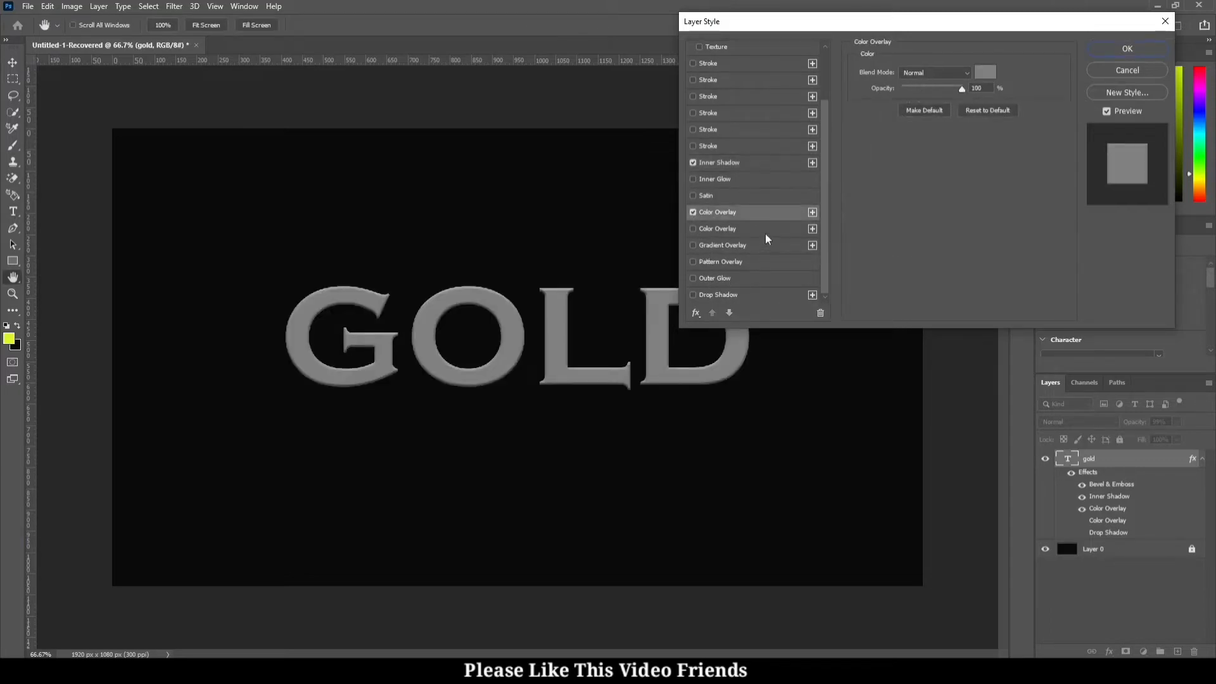
{"action": "left_click", "coordinate": [693, 295]}
{"action": "scroll", "coordinate": [736, 211], "scroll_direction": "up", "scroll_amount": 4}
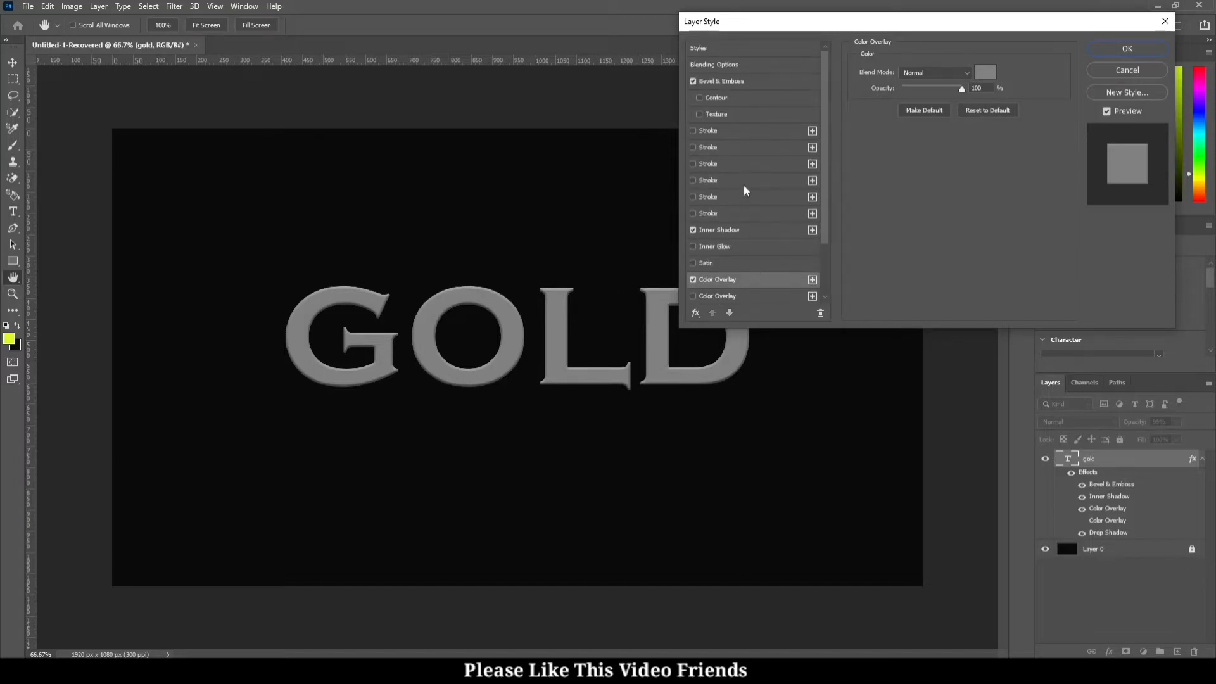
- Configure Bevel & Emboss as an Inner Bevel with the Chisel Hard technique, 355% depth and 81 px size
{"action": "left_click", "coordinate": [729, 83]}
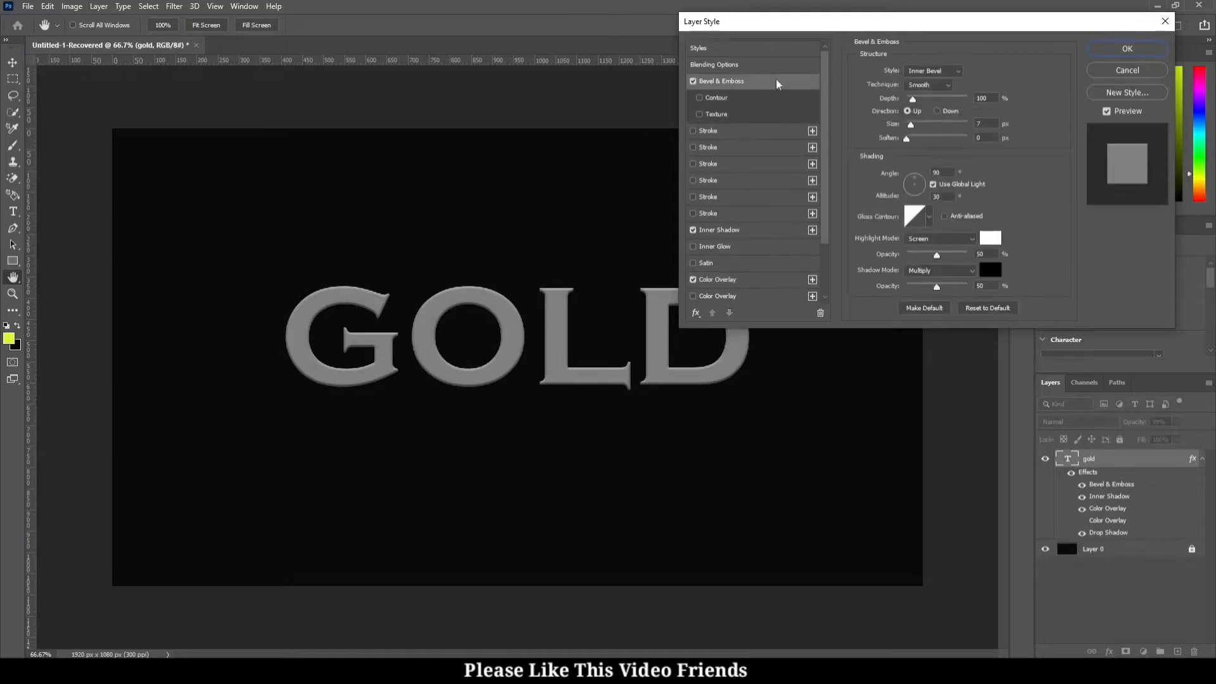
{"action": "left_click", "coordinate": [943, 72]}
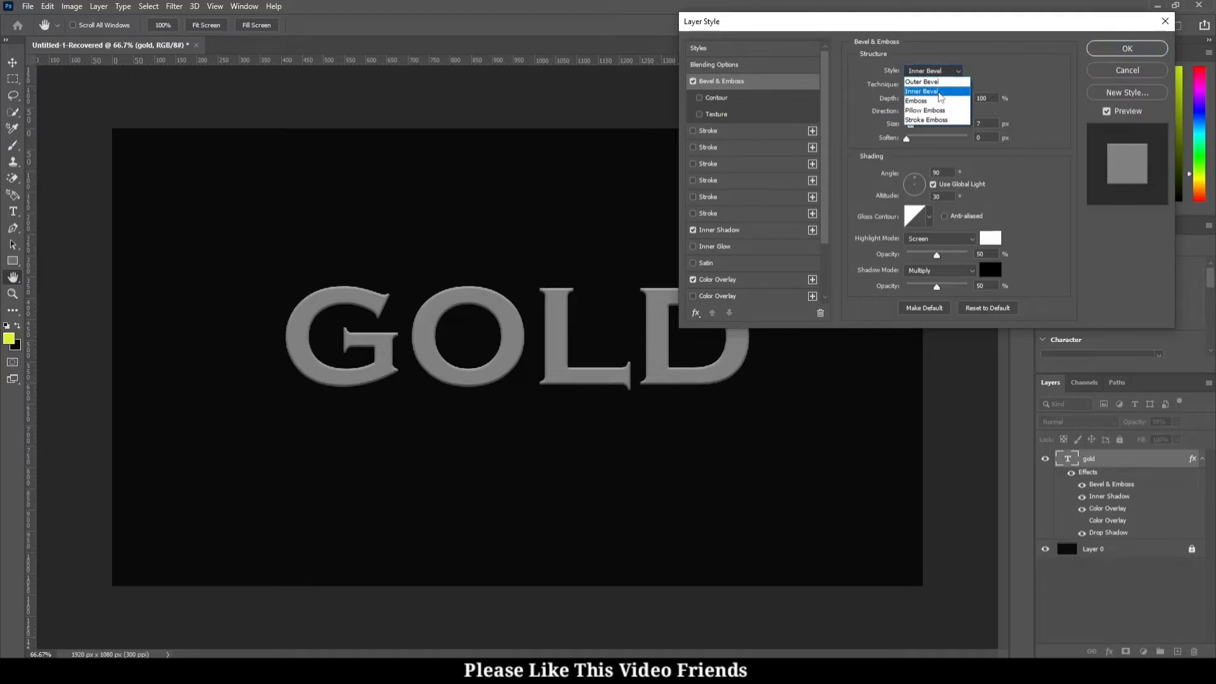
{"action": "left_click", "coordinate": [939, 97]}
{"action": "left_click", "coordinate": [943, 72]}
{"action": "left_click", "coordinate": [935, 95]}
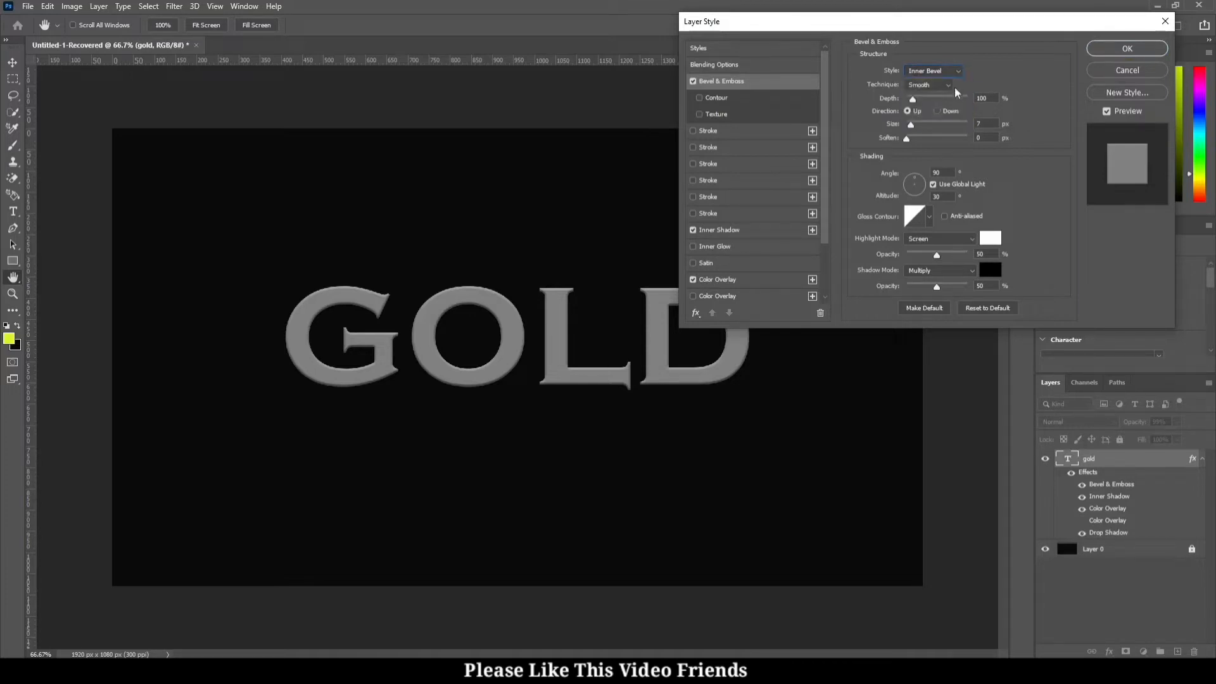
{"action": "left_click", "coordinate": [942, 88]}
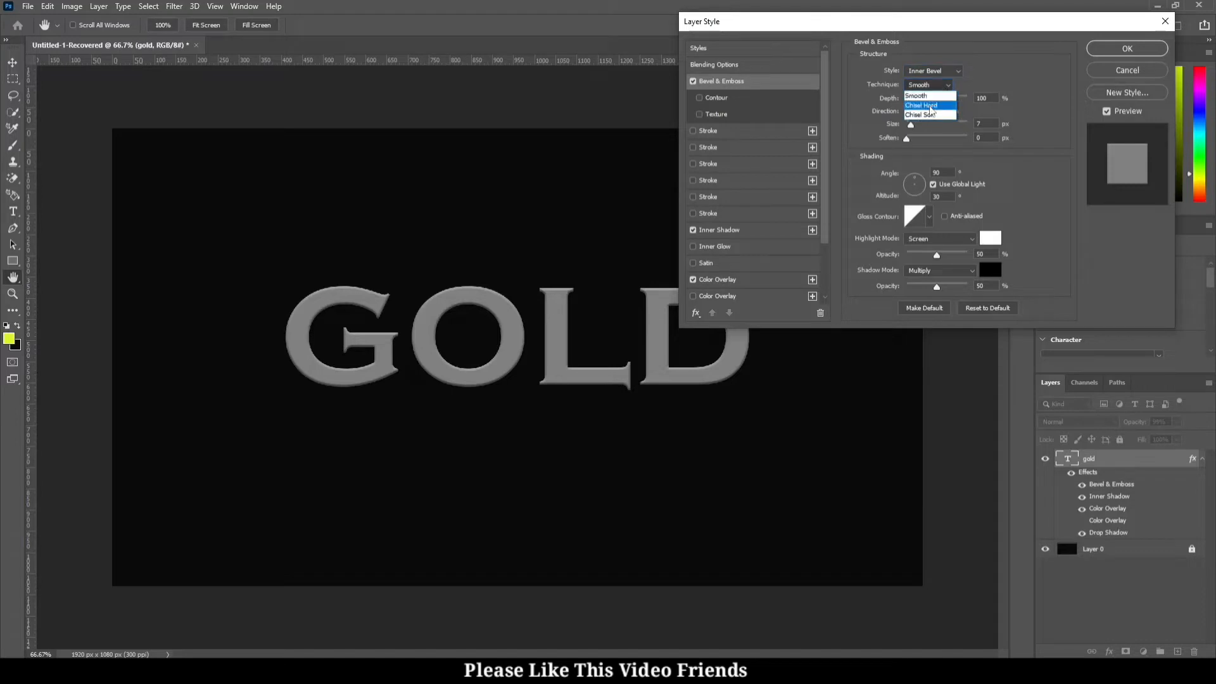
{"action": "left_click", "coordinate": [930, 105]}
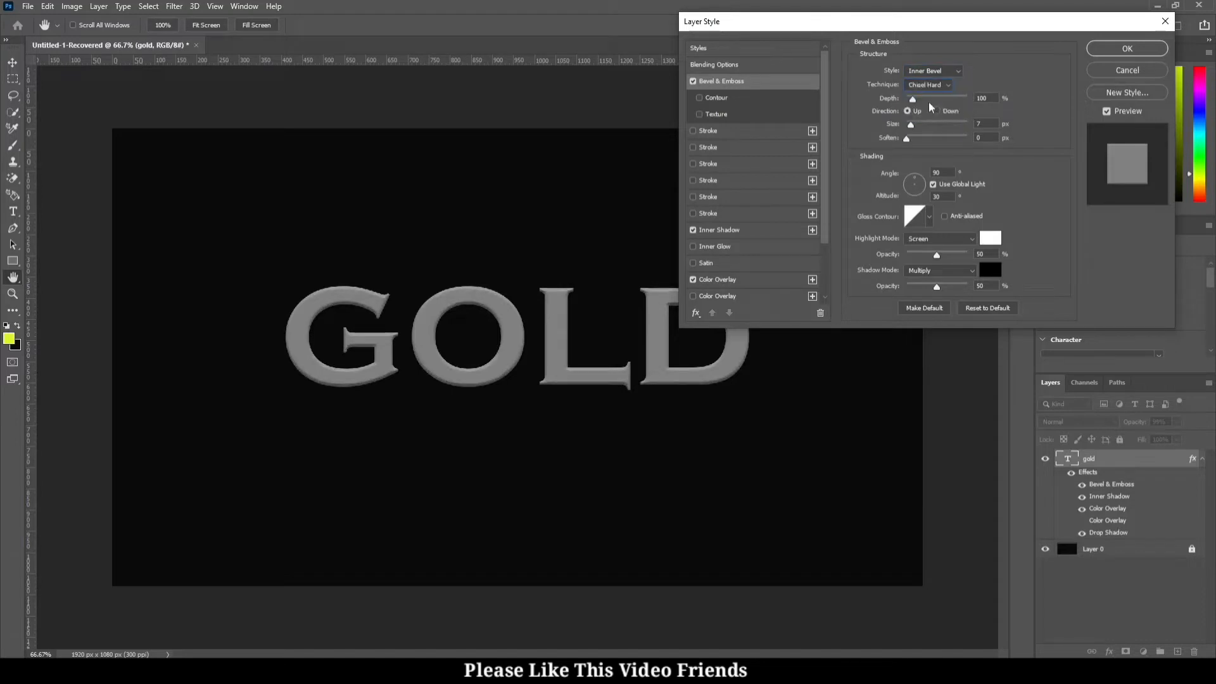
{"action": "left_click_drag", "start_coordinate": [912, 100], "coordinate": [930, 103]}
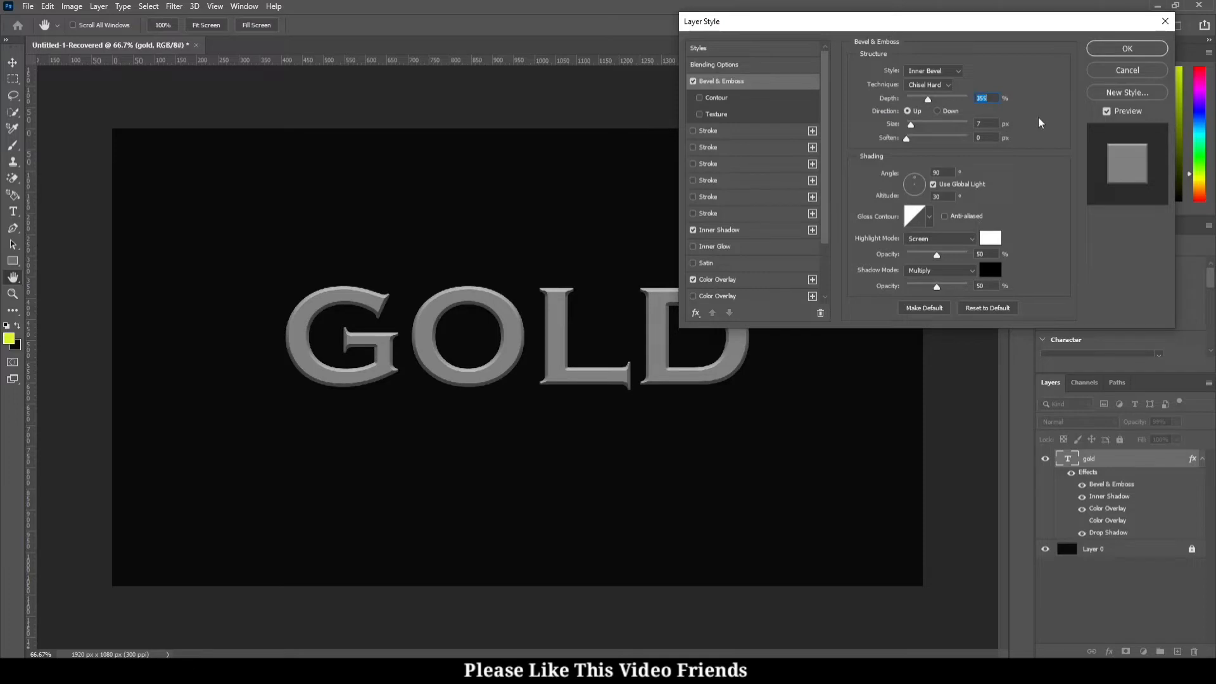
{"action": "mouse_move", "coordinate": [913, 130]}
{"action": "left_mouse_down"}
{"action": "mouse_move", "coordinate": [948, 139]}
{"action": "mouse_move", "coordinate": [931, 154]}
{"action": "mouse_move", "coordinate": [901, 146]}
{"action": "left_mouse_up"}
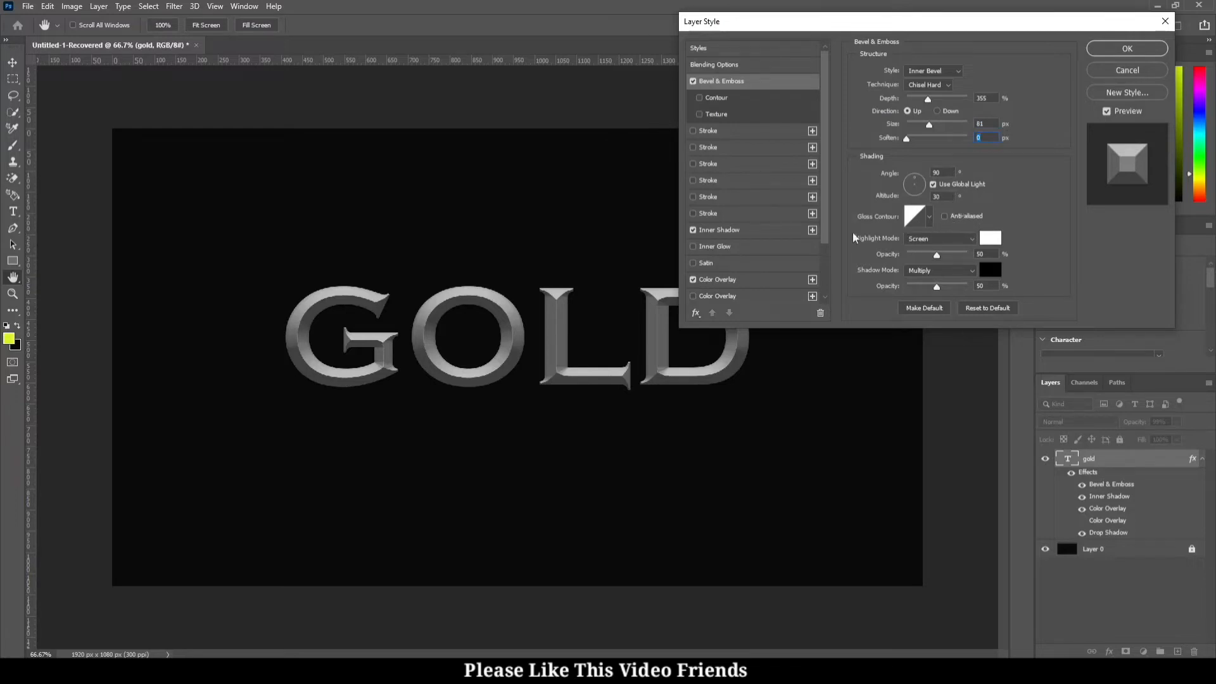
- Change the Bevel & Emboss gloss contour to the arch-shaped preset, second in the first row of contours
{"action": "left_click", "coordinate": [930, 217]}
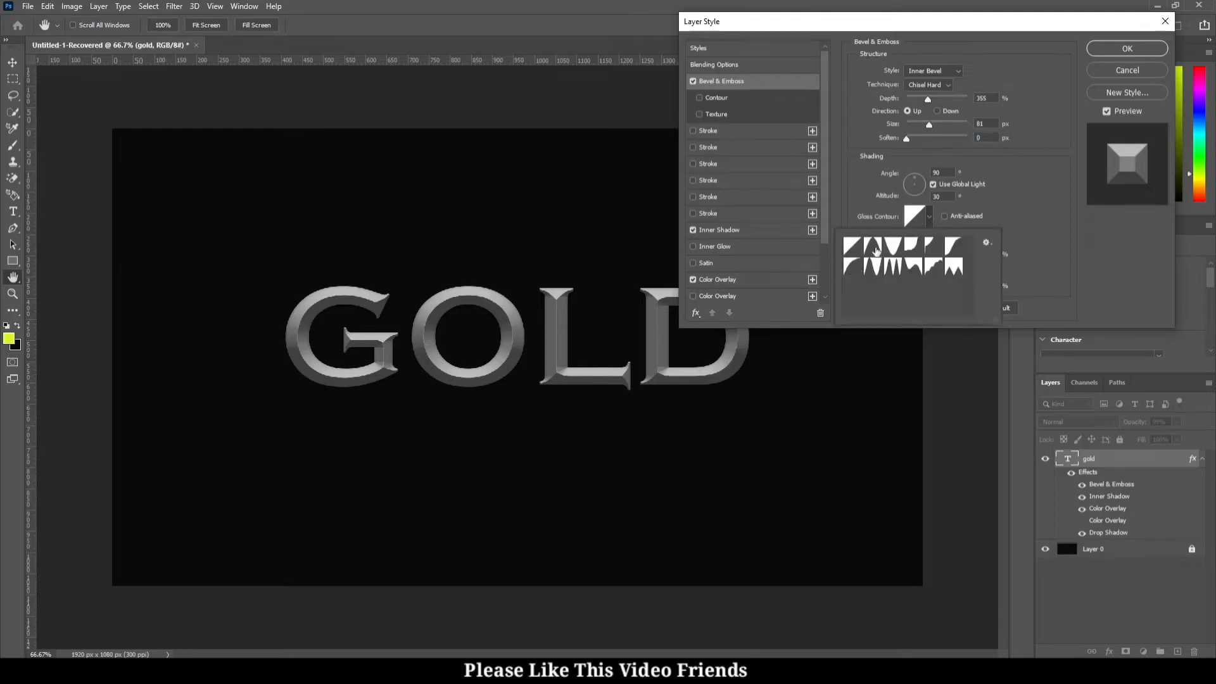
{"action": "left_click", "coordinate": [873, 246]}
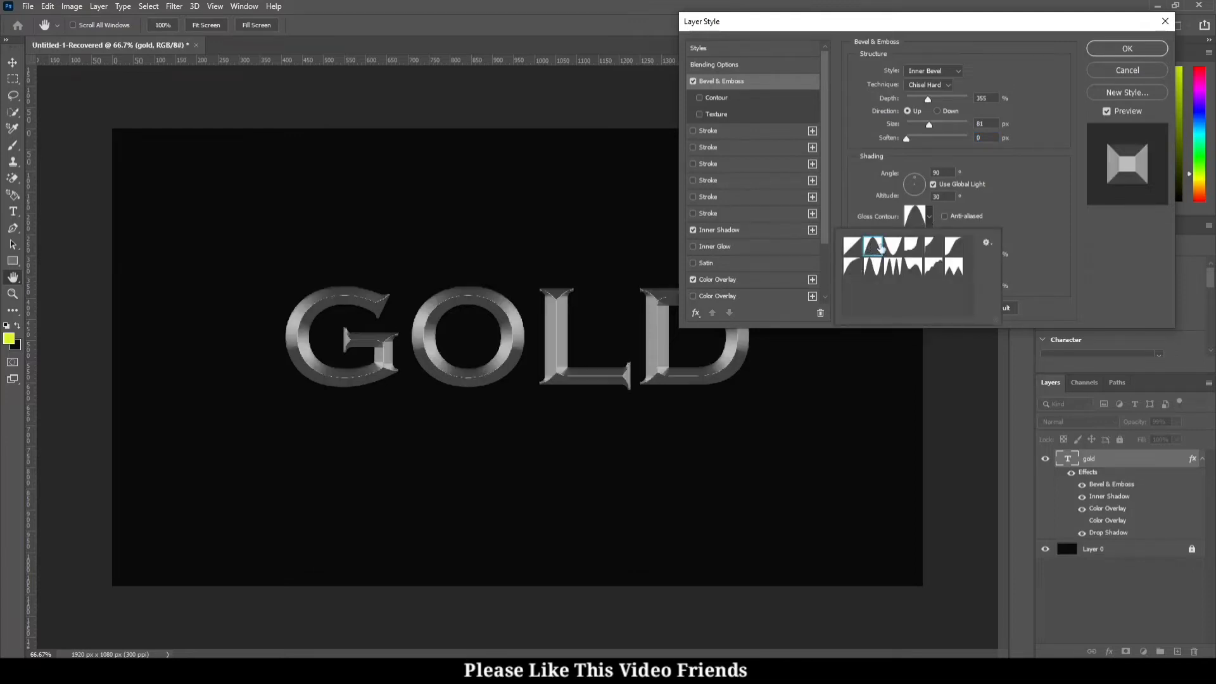
{"action": "left_click", "coordinate": [1029, 196]}
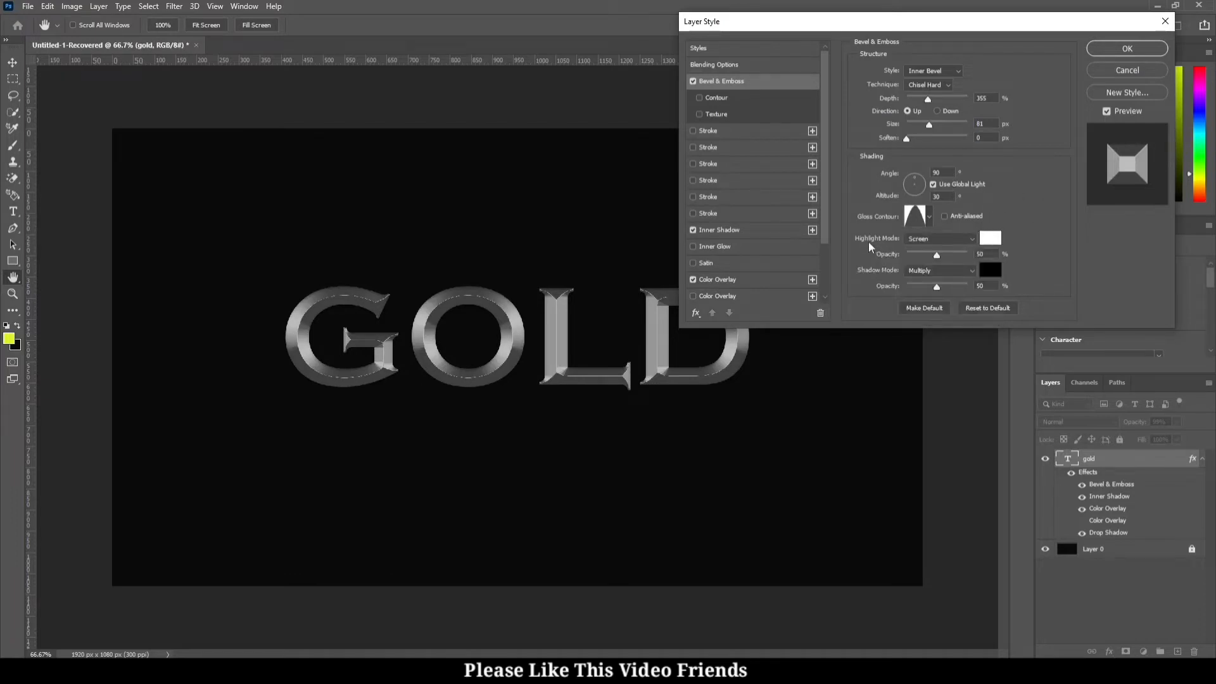
- Set the Bevel & Emboss highlight to Linear Dodge (Add) at 80% opacity and the shadow to Multiply at 50% opacity
{"action": "left_click", "coordinate": [941, 240]}
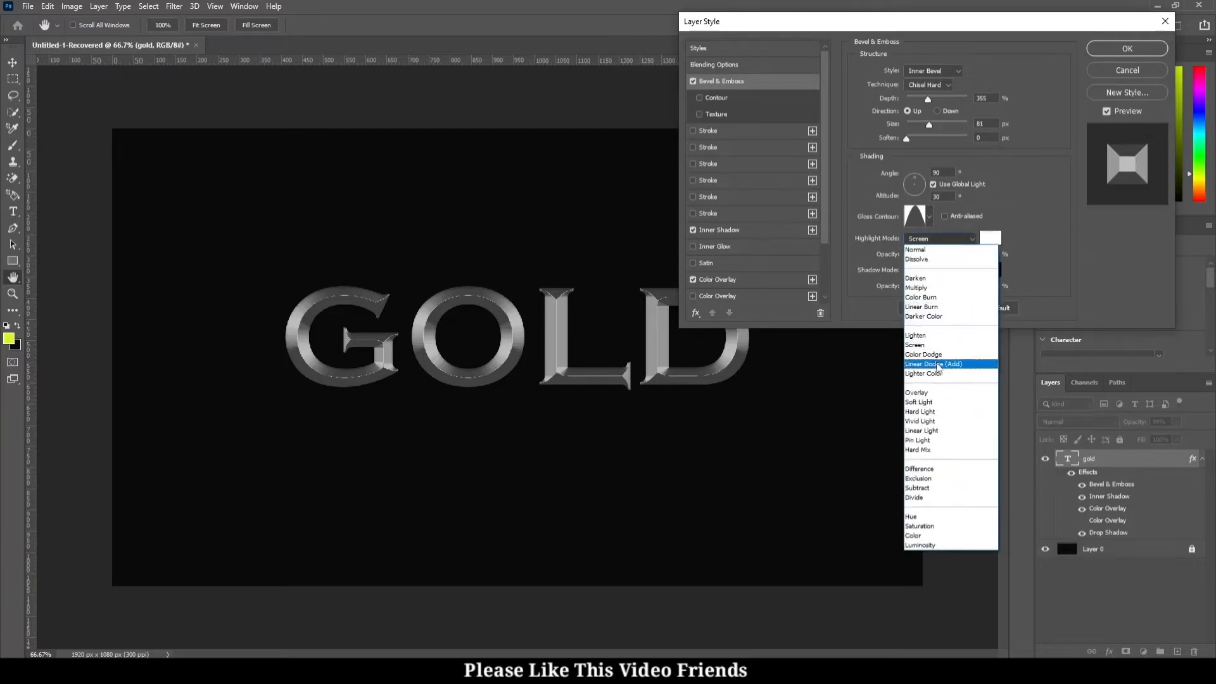
{"action": "left_click", "coordinate": [950, 364]}
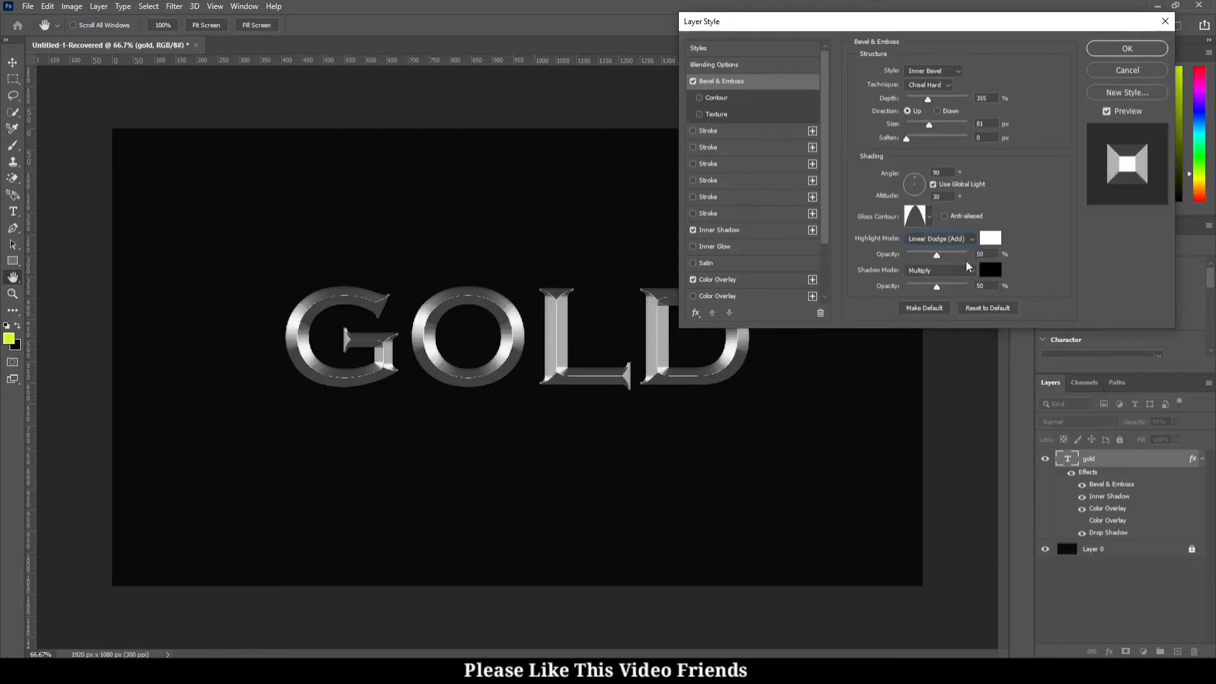
{"action": "left_click", "coordinate": [963, 239]}
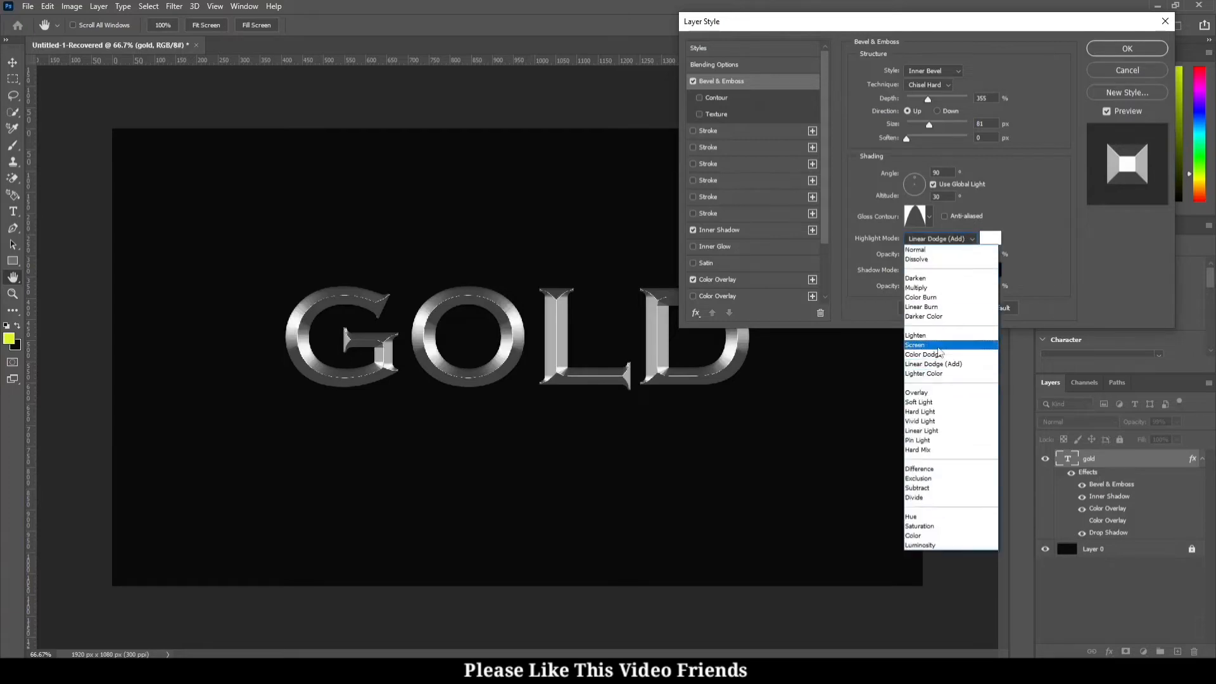
{"action": "left_click", "coordinate": [952, 369]}
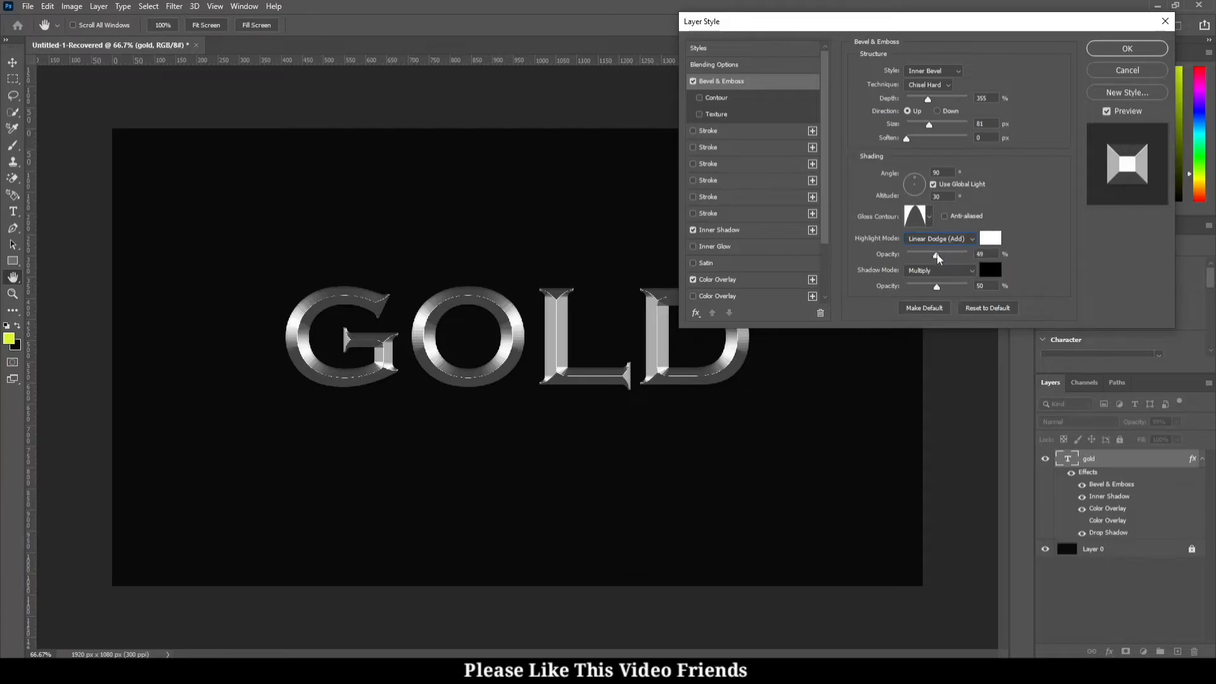
{"action": "left_click_drag", "start_coordinate": [935, 256], "coordinate": [954, 269]}
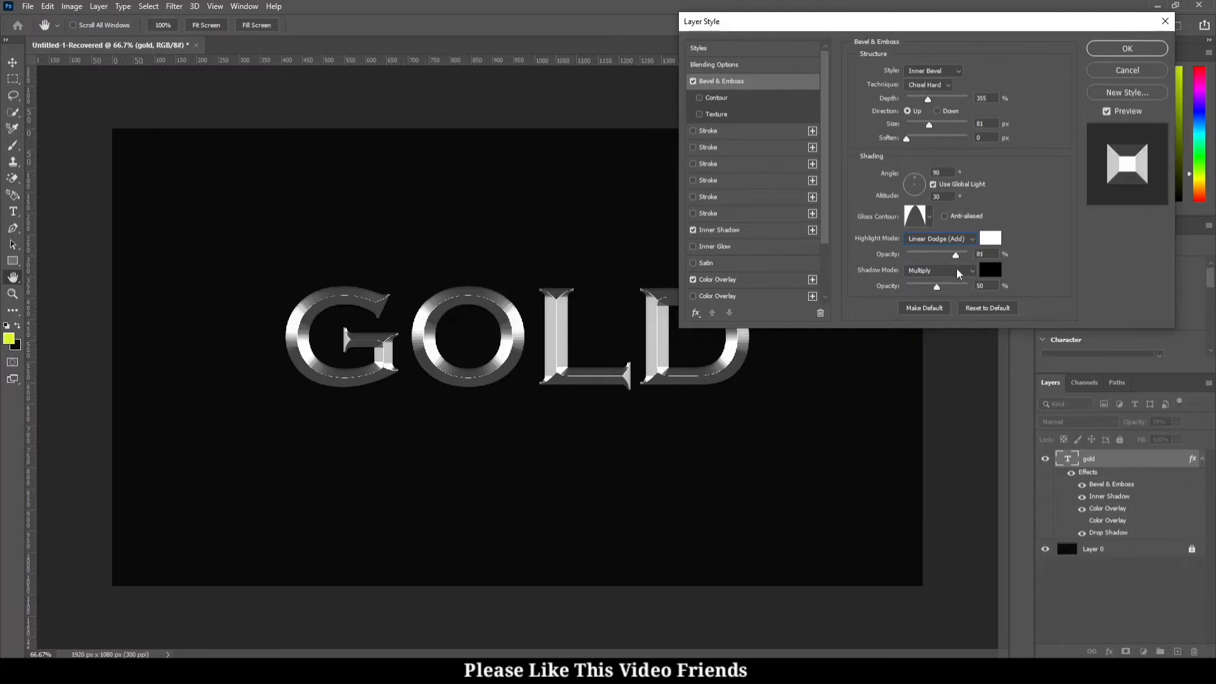
{"action": "left_click_drag", "start_coordinate": [956, 270], "coordinate": [955, 271]}
{"action": "left_click", "coordinate": [918, 270]}
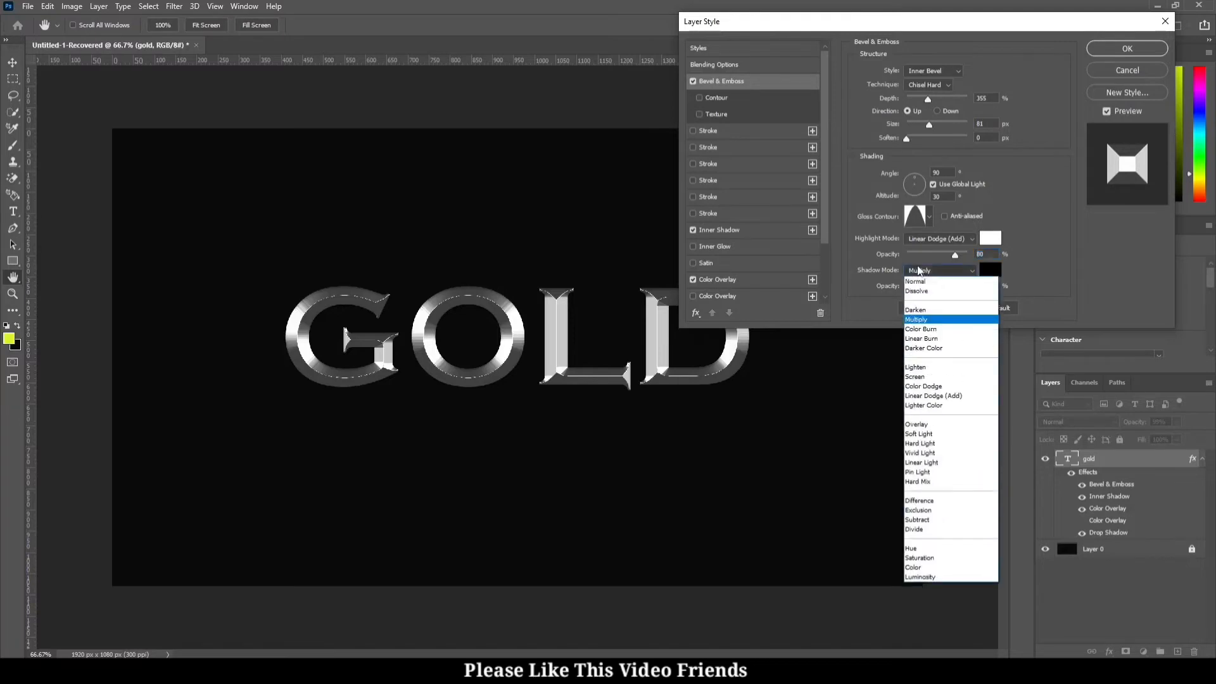
{"action": "left_click", "coordinate": [918, 271]}
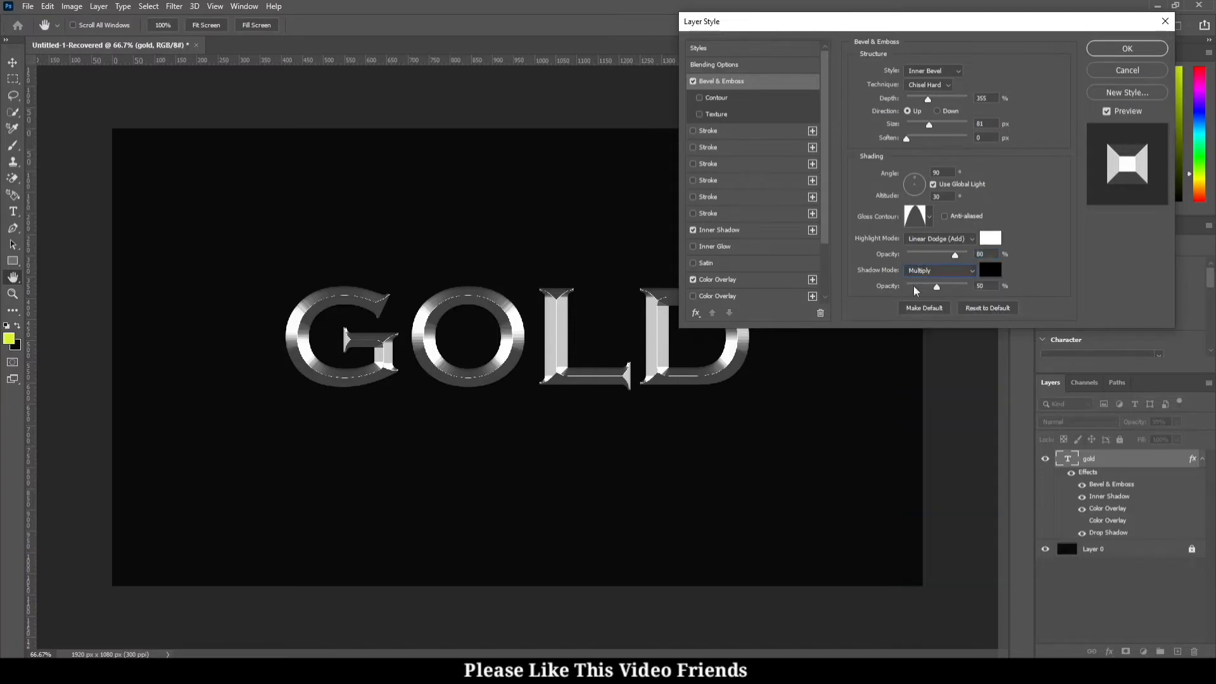
{"action": "mouse_move", "coordinate": [939, 290]}
{"action": "left_mouse_down"}
{"action": "mouse_move", "coordinate": [953, 290]}
{"action": "mouse_move", "coordinate": [934, 289]}
{"action": "mouse_move", "coordinate": [928, 305]}
{"action": "mouse_move", "coordinate": [940, 311]}
{"action": "left_mouse_up"}
- Configure the Inner Shadow as Multiply with 80% opacity, 0 px distance, 0% choke and 8 px size
{"action": "scroll", "coordinate": [741, 219], "scroll_direction": "down", "scroll_amount": 3}
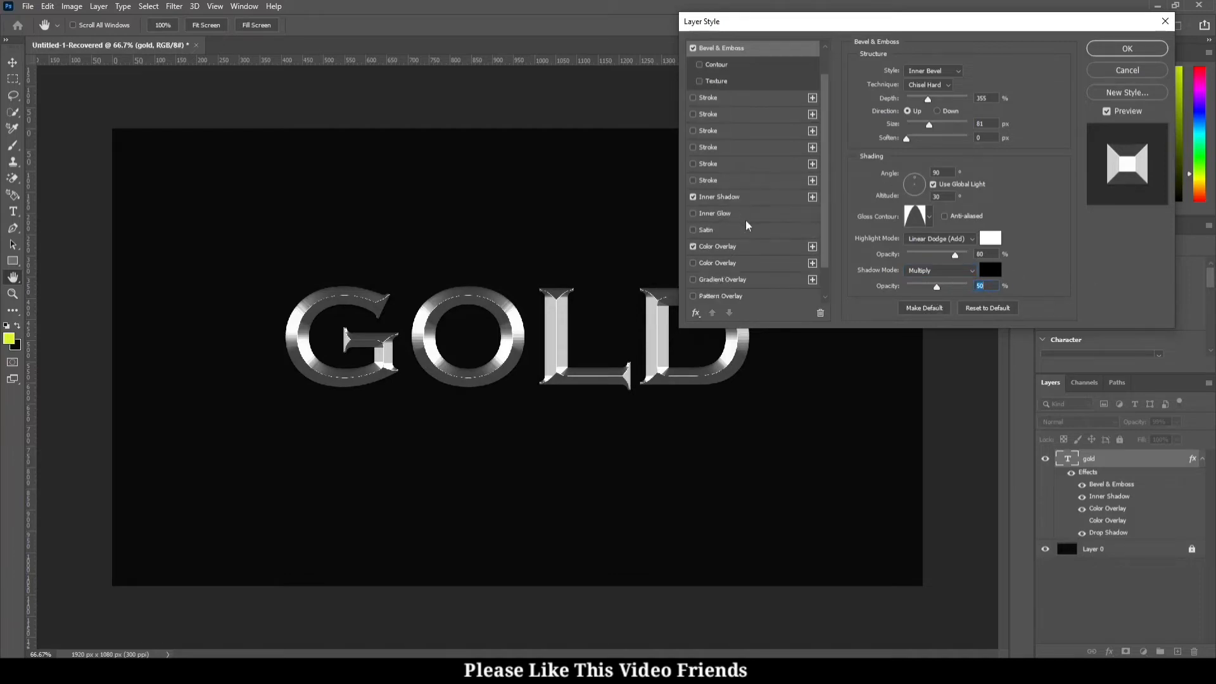
{"action": "left_click", "coordinate": [734, 181]}
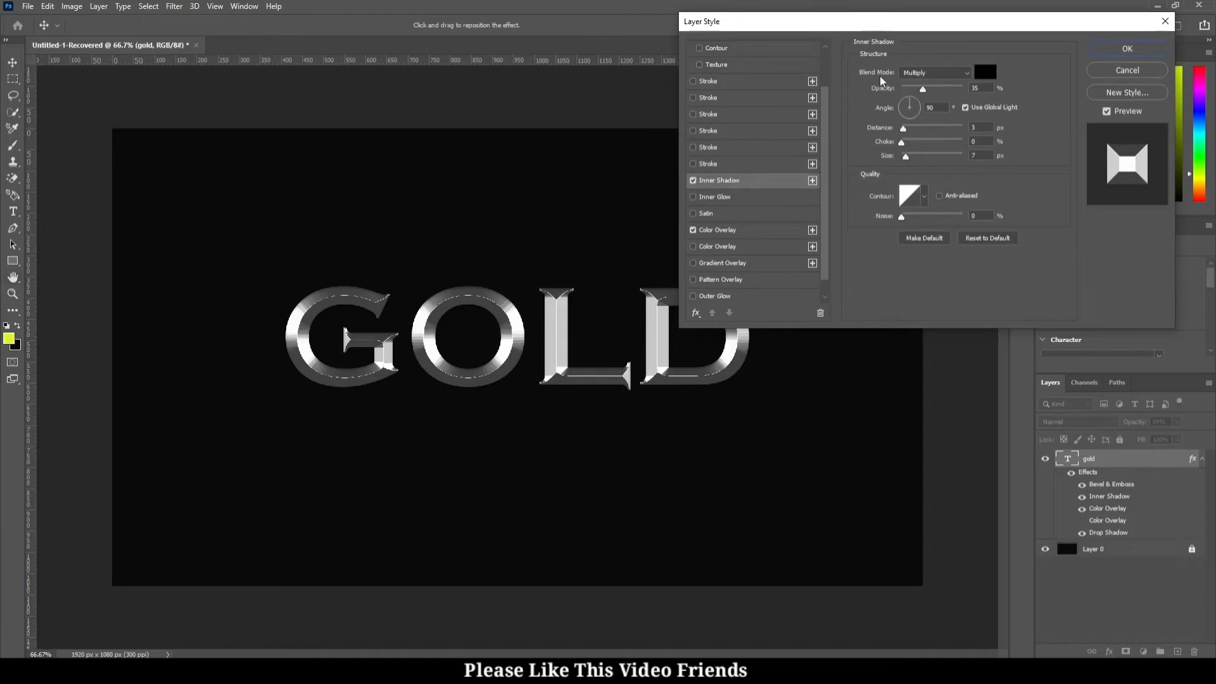
{"action": "left_click", "coordinate": [950, 81]}
{"action": "left_click", "coordinate": [943, 80]}
{"action": "left_click", "coordinate": [935, 74]}
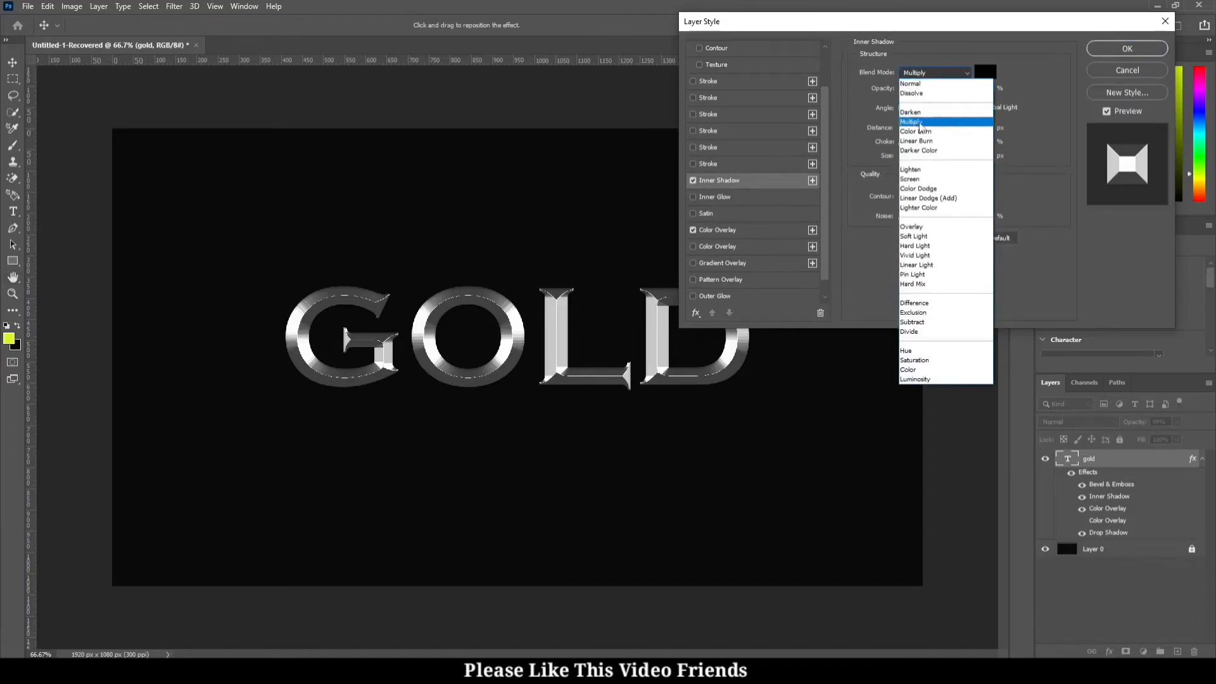
{"action": "left_click", "coordinate": [929, 126]}
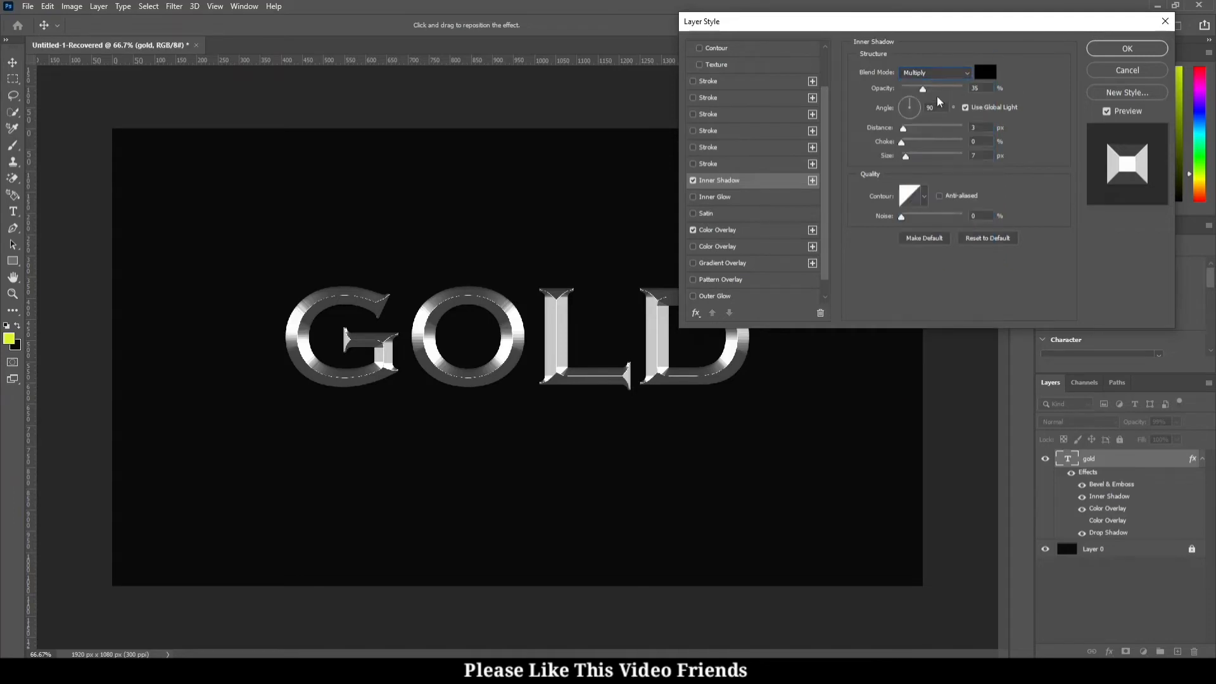
{"action": "left_click_drag", "start_coordinate": [923, 90], "coordinate": [893, 130]}
{"action": "left_click", "coordinate": [907, 160]}
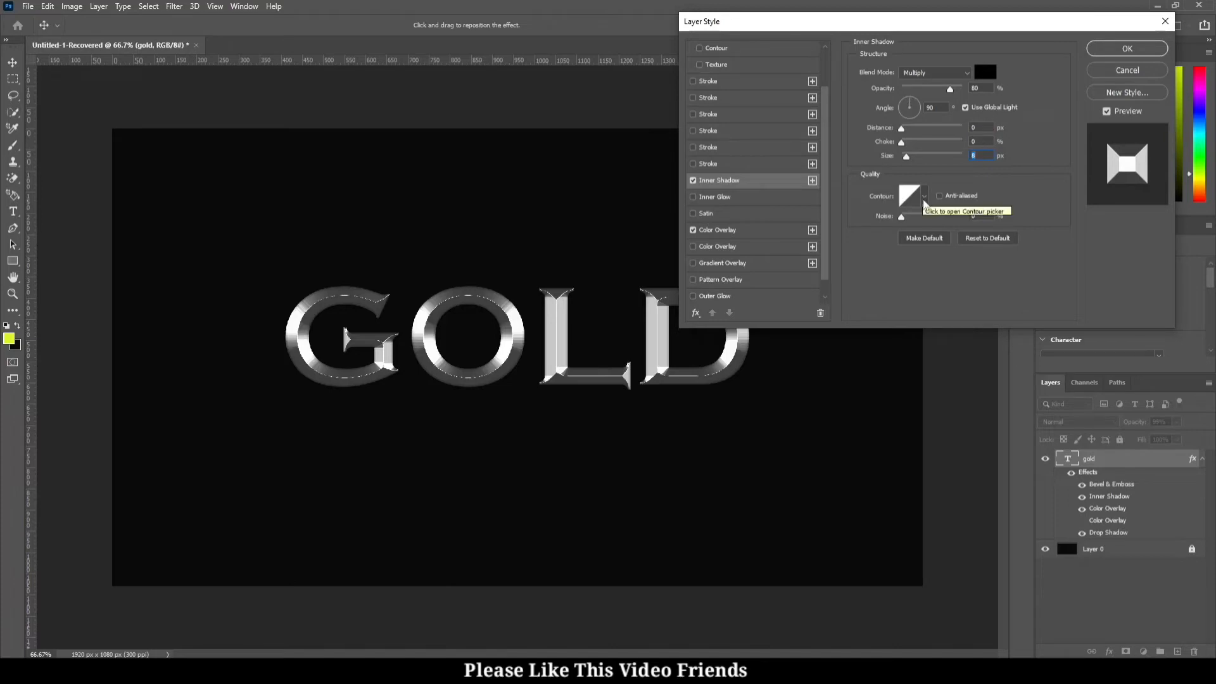
- Change the Inner Shadow contour to the rounded preset, first in the second row of contours
{"action": "left_click", "coordinate": [923, 200]}
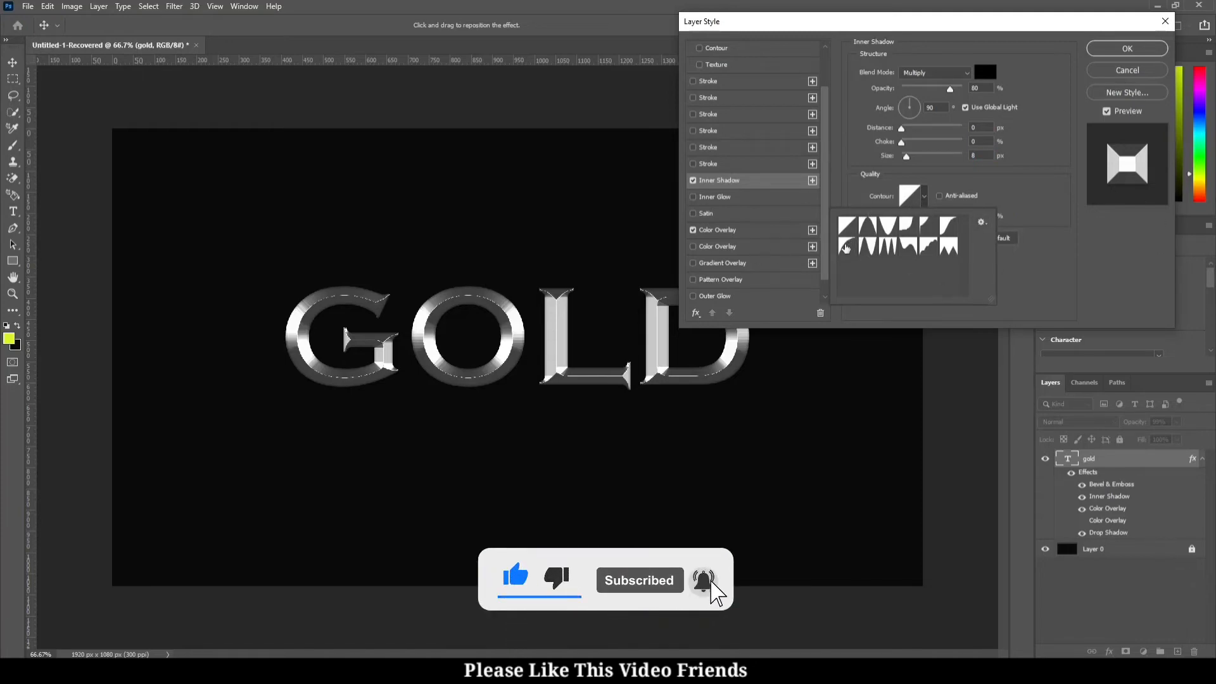
{"action": "left_click", "coordinate": [845, 247]}
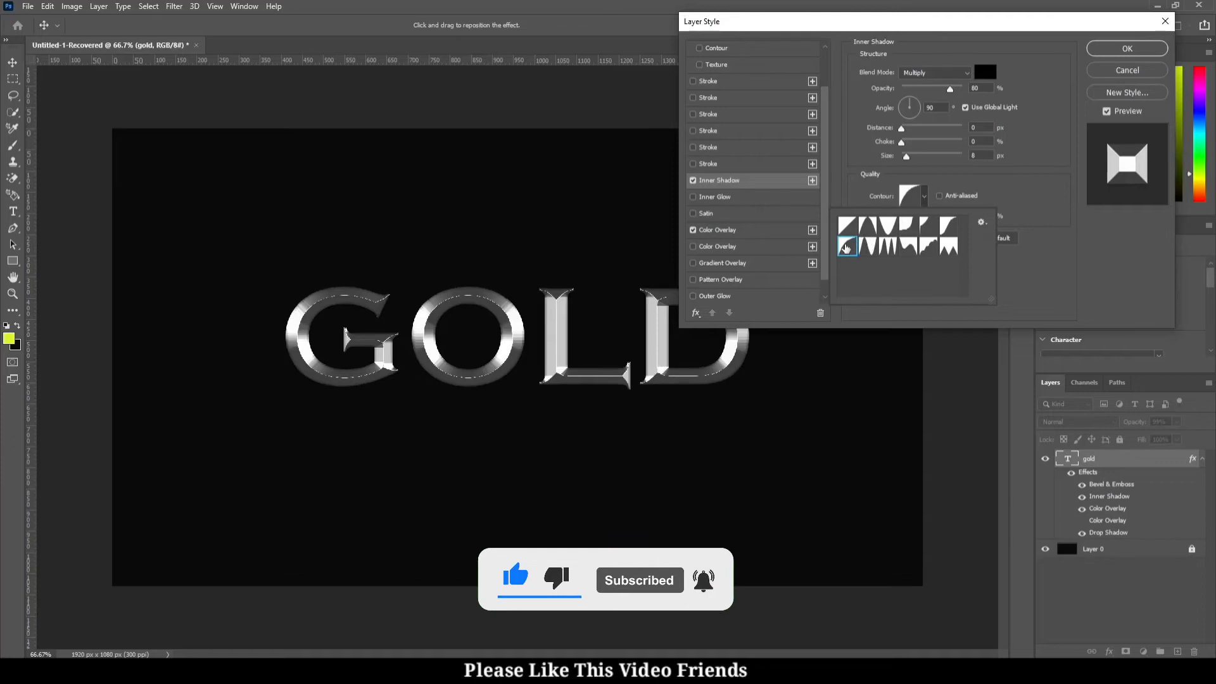
{"action": "left_click", "coordinate": [1019, 180]}
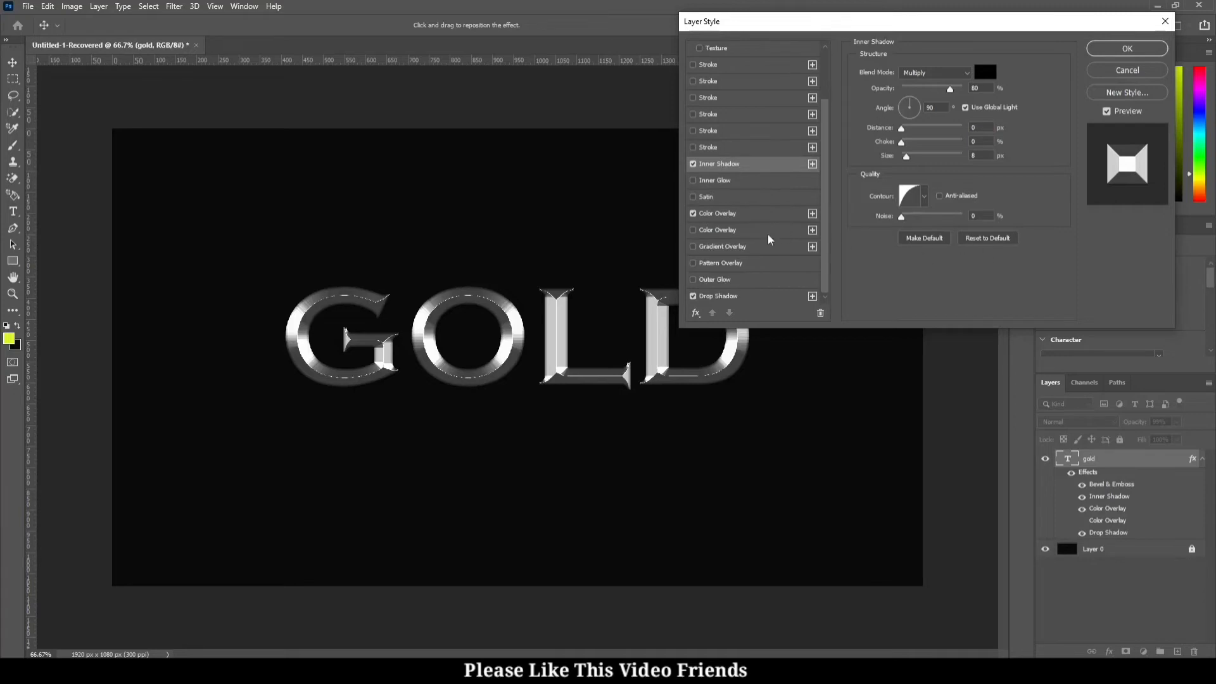
- Configure the Drop Shadow as Multiply with 41% opacity, 0 px distance, 0% spread and 8 px size
{"action": "scroll", "coordinate": [699, 219], "scroll_direction": "down", "scroll_amount": 1}
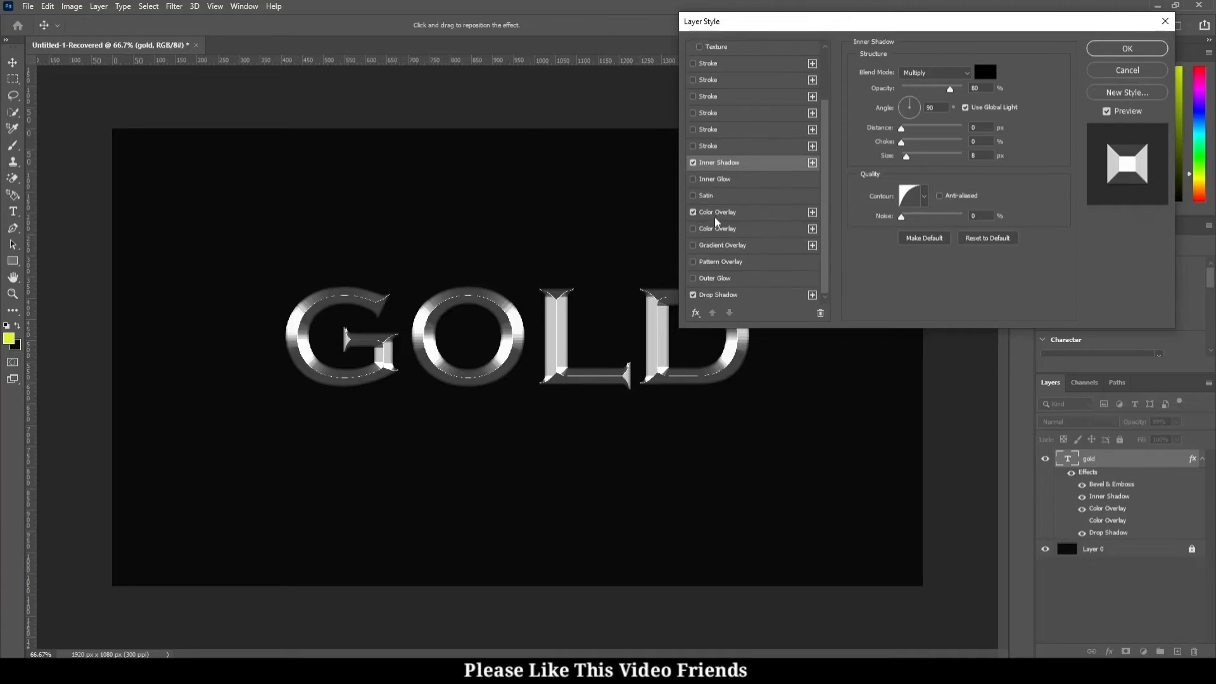
{"action": "left_click", "coordinate": [732, 297]}
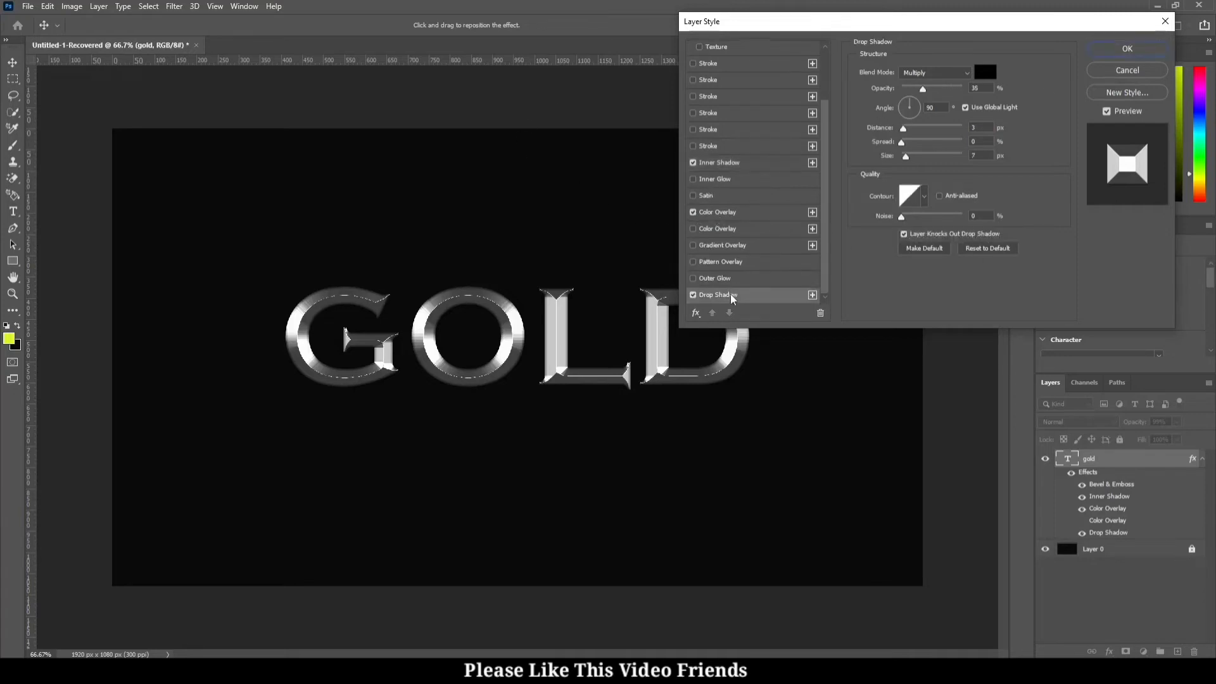
{"action": "left_click", "coordinate": [940, 74]}
{"action": "left_click", "coordinate": [939, 75]}
{"action": "left_click_drag", "start_coordinate": [922, 94], "coordinate": [932, 116]}
{"action": "left_click_drag", "start_coordinate": [905, 164], "coordinate": [892, 133]}
{"action": "left_click", "coordinate": [903, 145]}
{"action": "left_click", "coordinate": [909, 161]}
{"action": "mouse_move", "coordinate": [904, 143]}
{"action": "left_mouse_down"}
{"action": "mouse_move", "coordinate": [878, 154]}
{"action": "mouse_move", "coordinate": [914, 164]}
{"action": "left_mouse_up"}
{"action": "left_click_drag", "start_coordinate": [912, 161], "coordinate": [915, 166]}
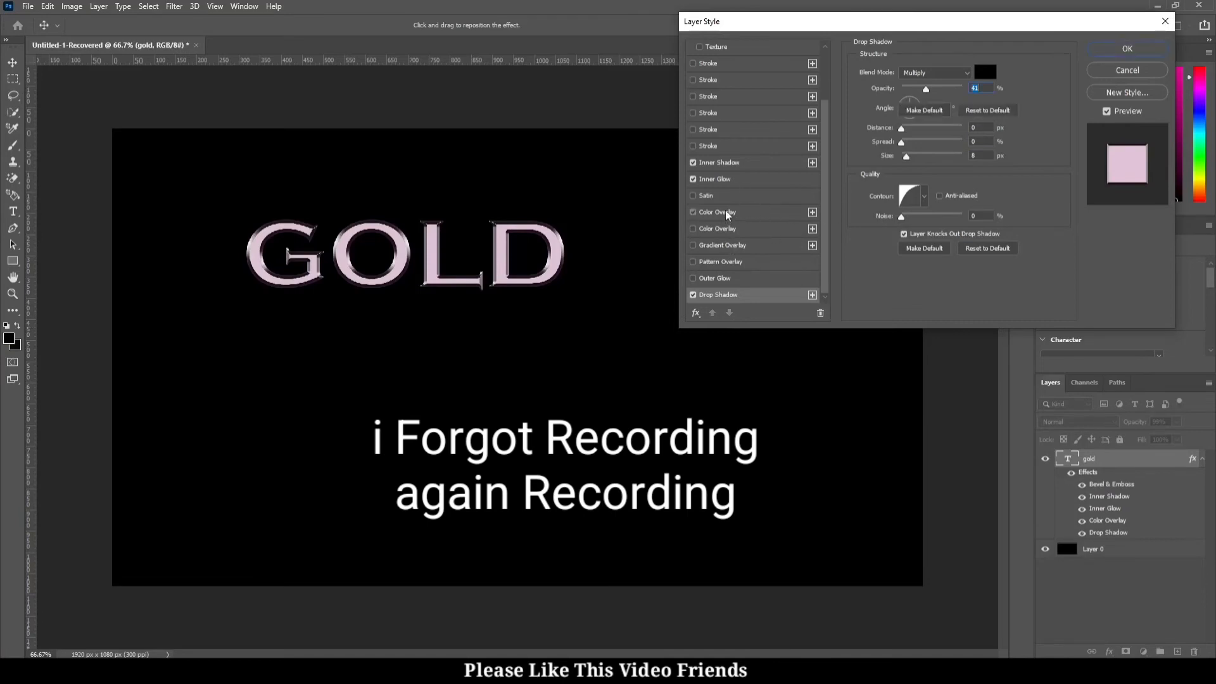
- Set the first Color Overlay to orange ff9c00 and apply the layer style to the GOLD text
{"action": "left_click", "coordinate": [722, 212]}
{"action": "left_click", "coordinate": [985, 72]}
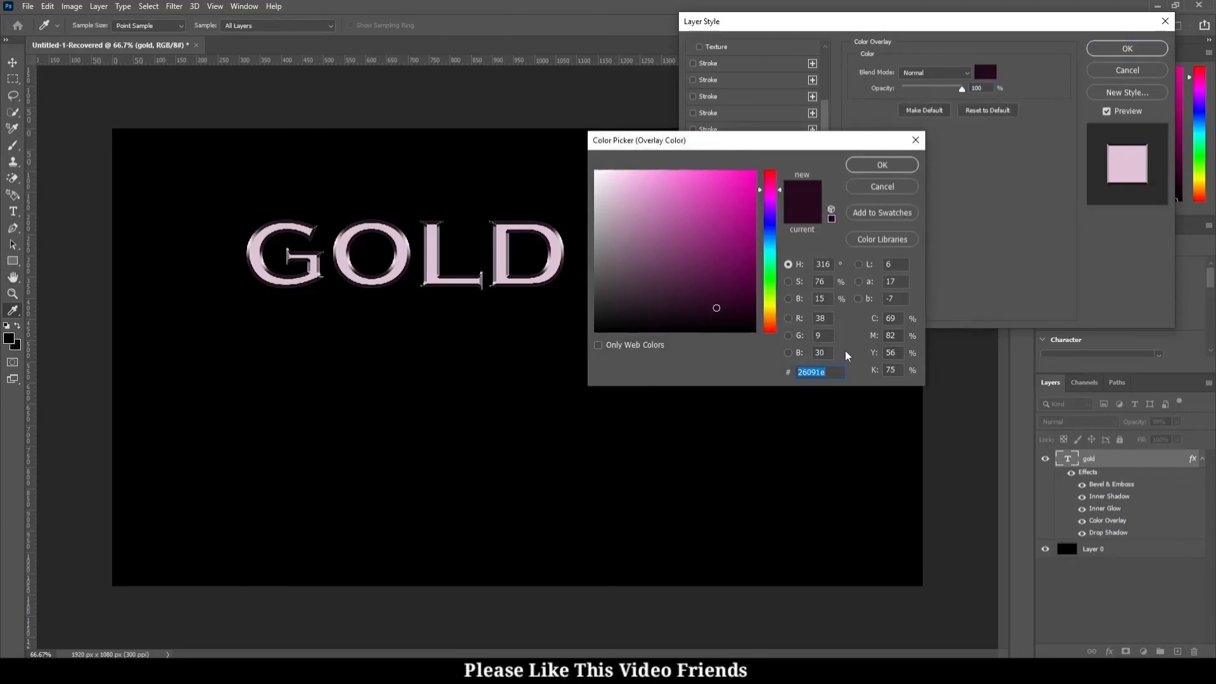
{"action": "left_click", "coordinate": [916, 141]}
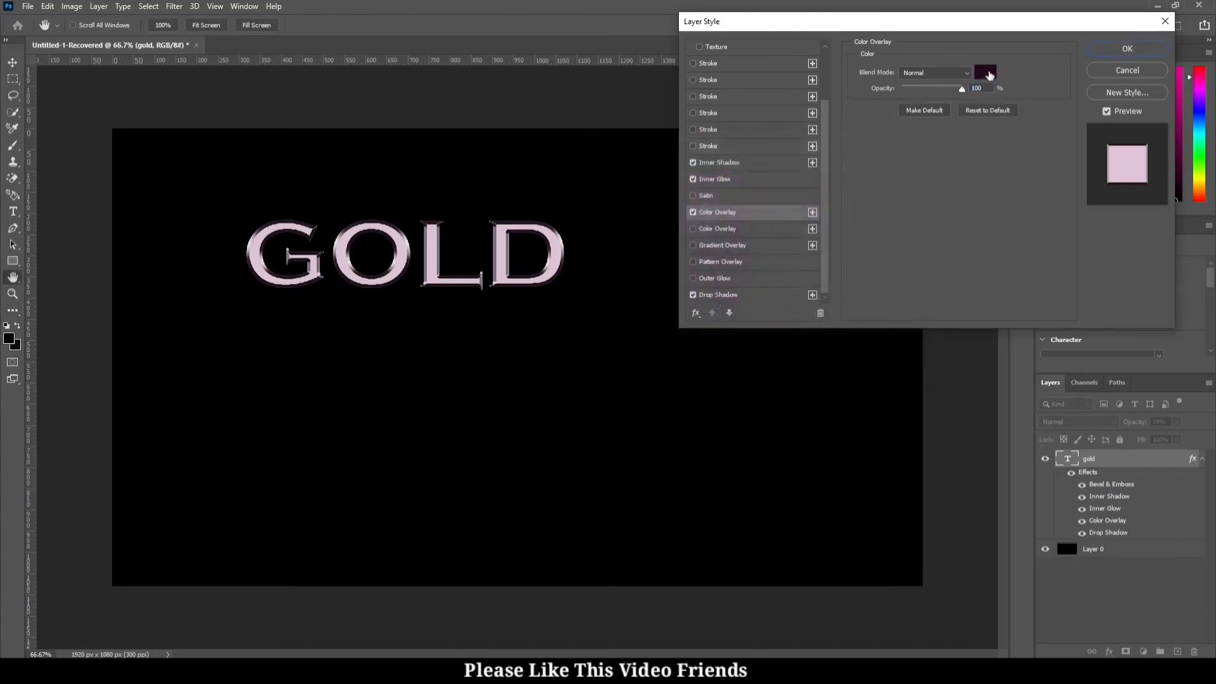
{"action": "left_click", "coordinate": [985, 73]}
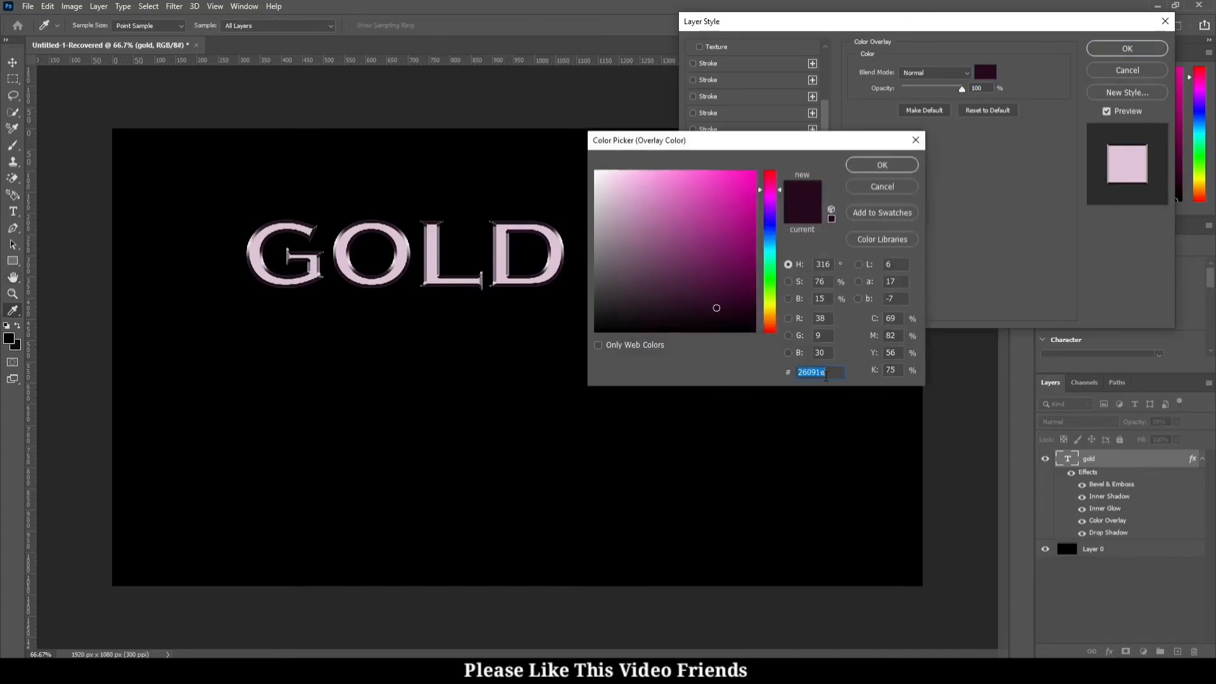
{"action": "key", "text": "BackSpace"}
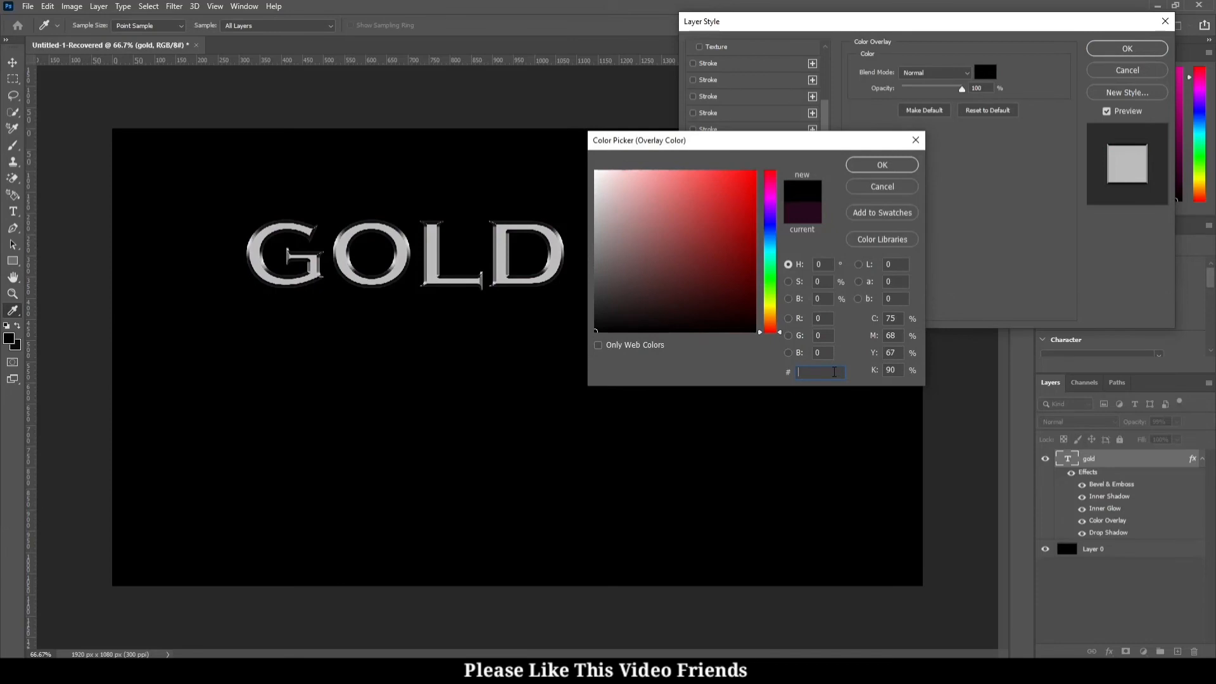
{"action": "type", "text": "ff9"}
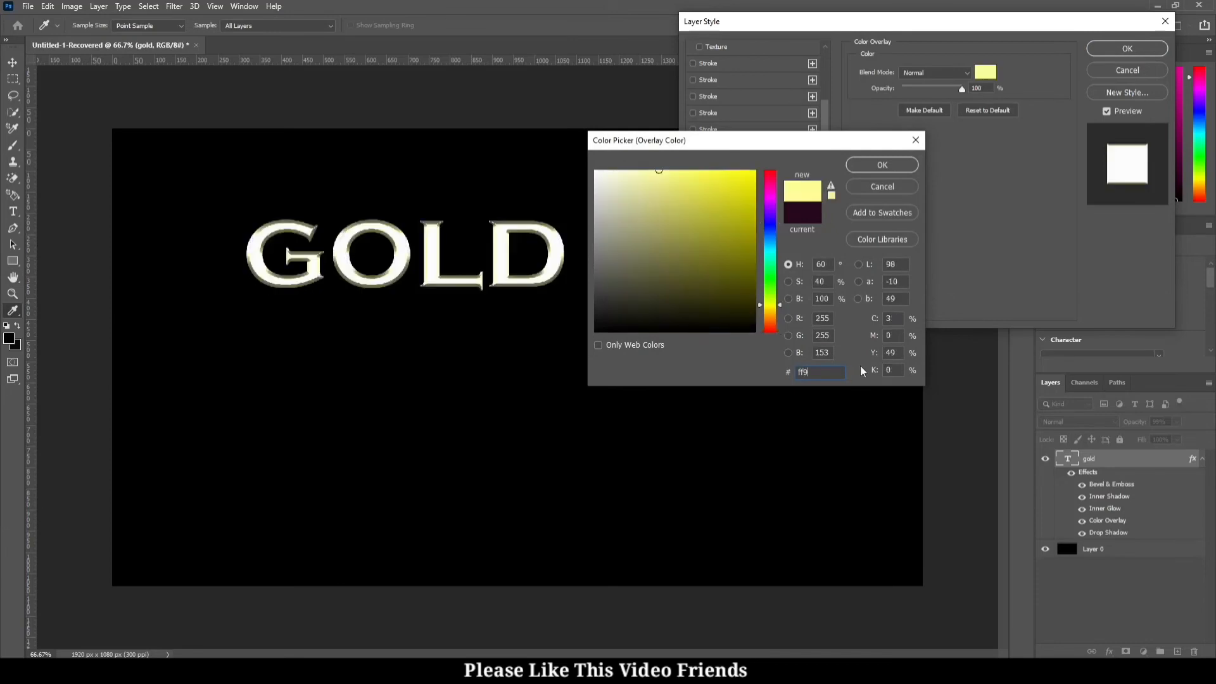
{"action": "type", "text": "c00"}
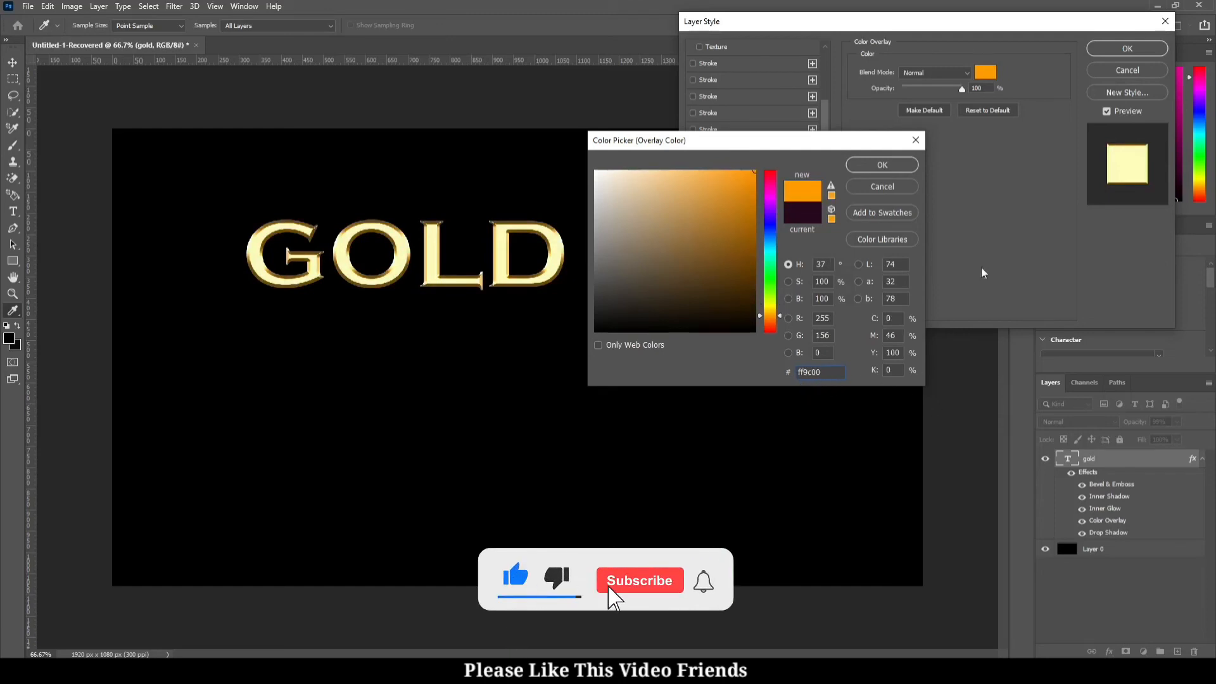
{"action": "left_click", "coordinate": [879, 165]}
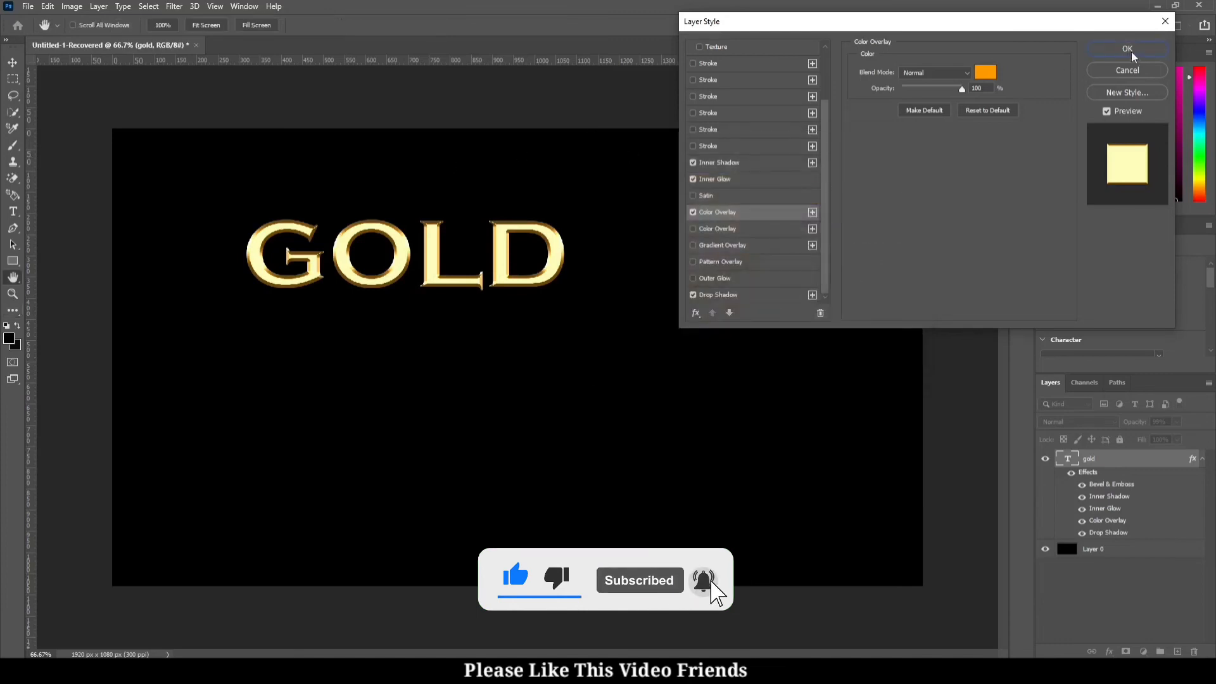
{"action": "left_click", "coordinate": [1125, 49]}
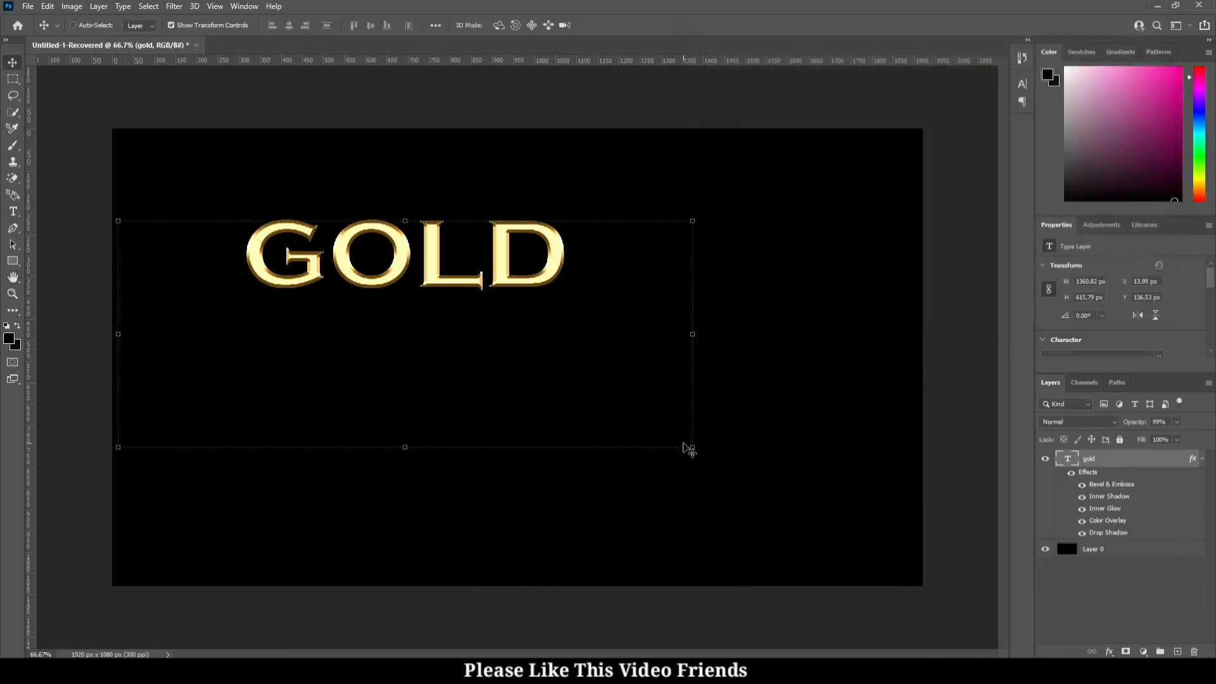
- Scale the GOLD text up to about 178% and move it to the centre of the canvas
{"action": "left_click_drag", "start_coordinate": [692, 447], "coordinate": [1137, 617]}
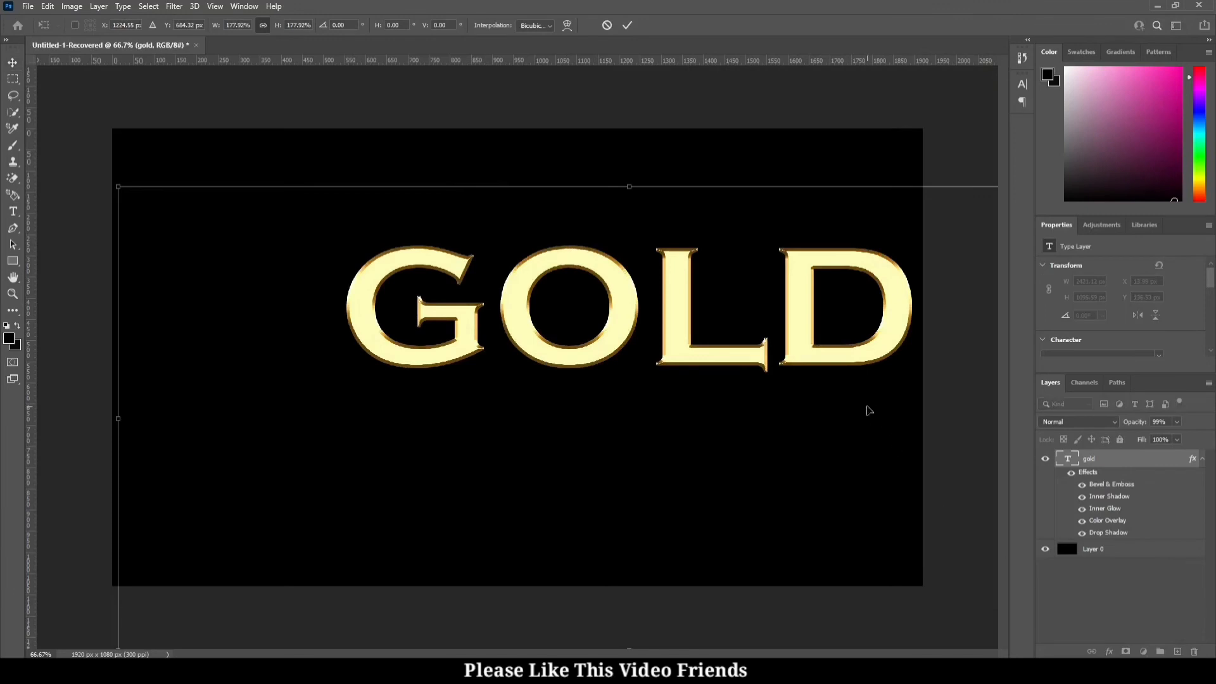
{"action": "left_click_drag", "start_coordinate": [868, 409], "coordinate": [769, 439]}
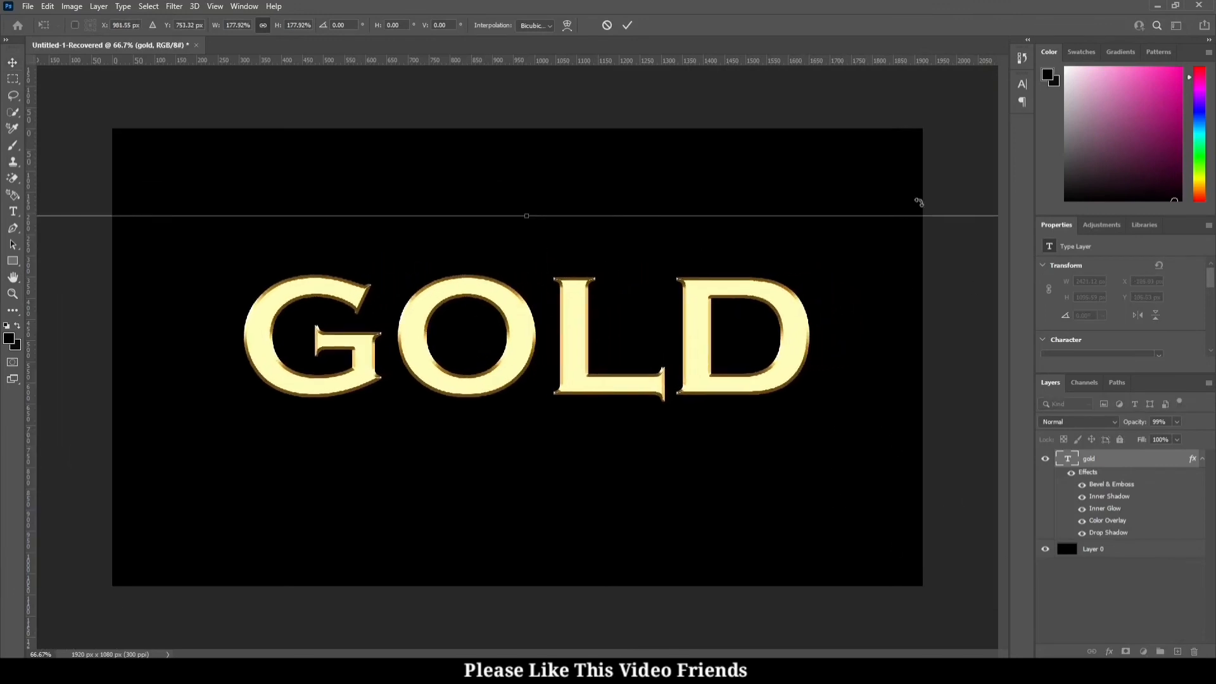
{"action": "left_click", "coordinate": [627, 26]}
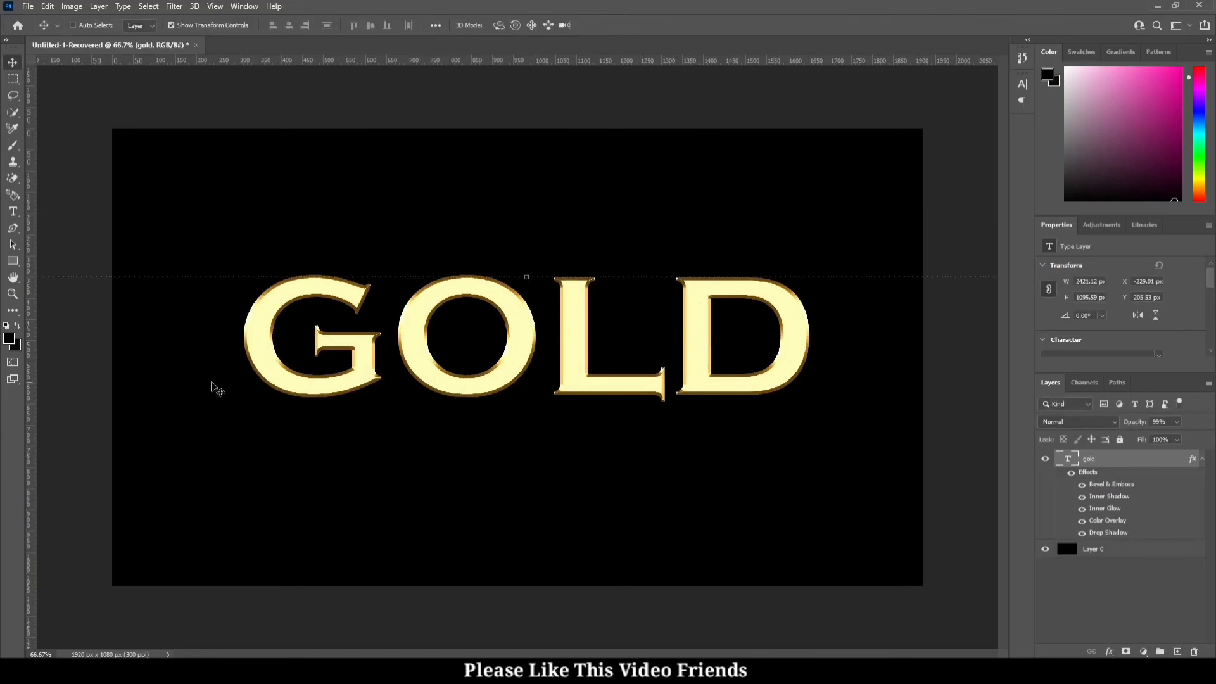
- Scale the GOLD text down to about 55%, rotate it about -4.5° and place it near the middle of the canvas
{"action": "left_click_drag", "start_coordinate": [686, 373], "coordinate": [399, 190]}
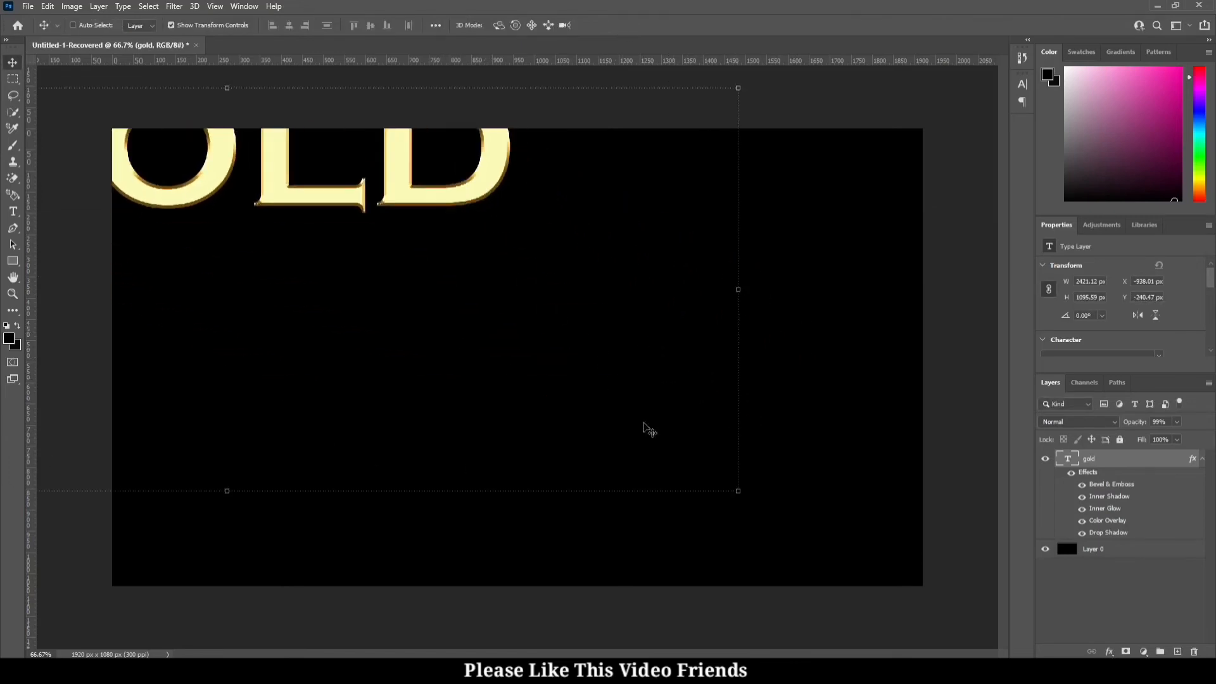
{"action": "left_click_drag", "start_coordinate": [739, 491], "coordinate": [512, 403]}
{"action": "left_click_drag", "start_coordinate": [456, 354], "coordinate": [668, 428]}
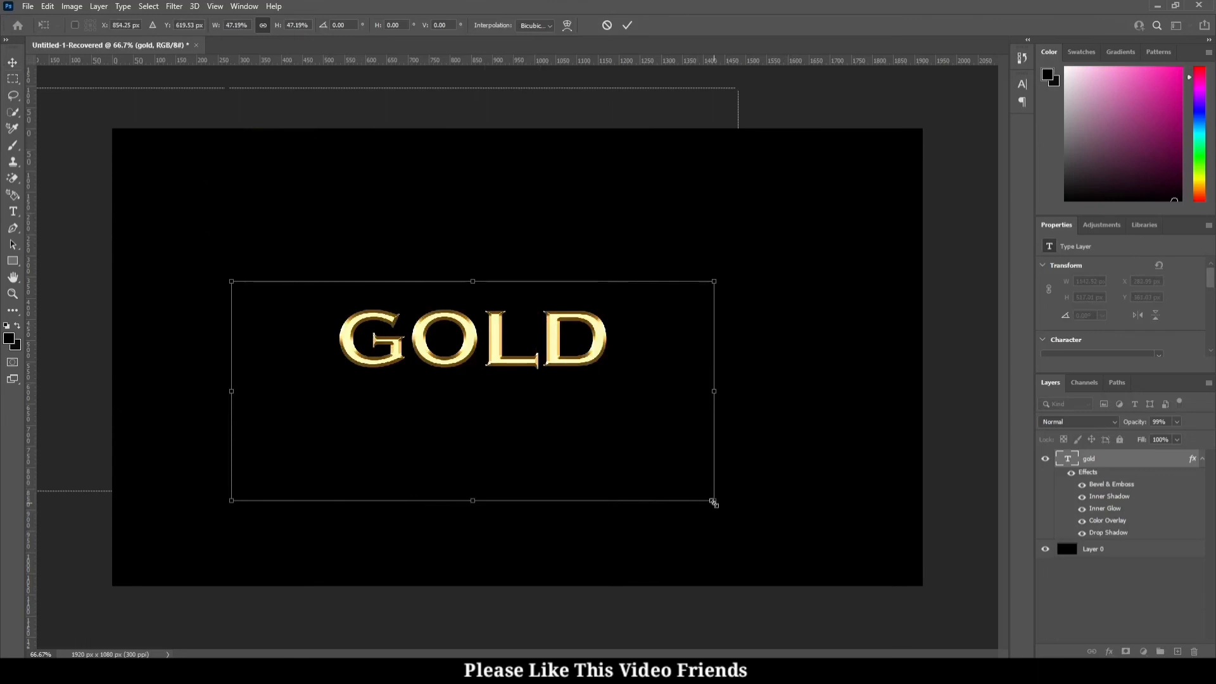
{"action": "left_click_drag", "start_coordinate": [714, 500], "coordinate": [874, 591]}
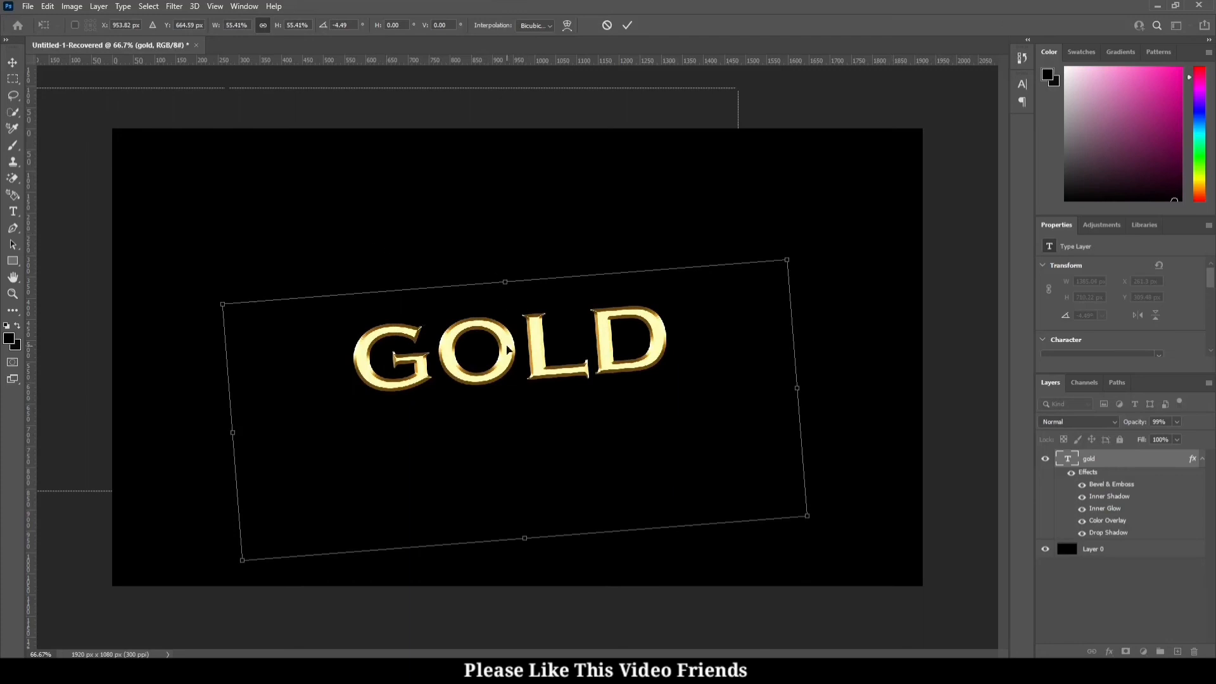
{"action": "left_click", "coordinate": [627, 25]}
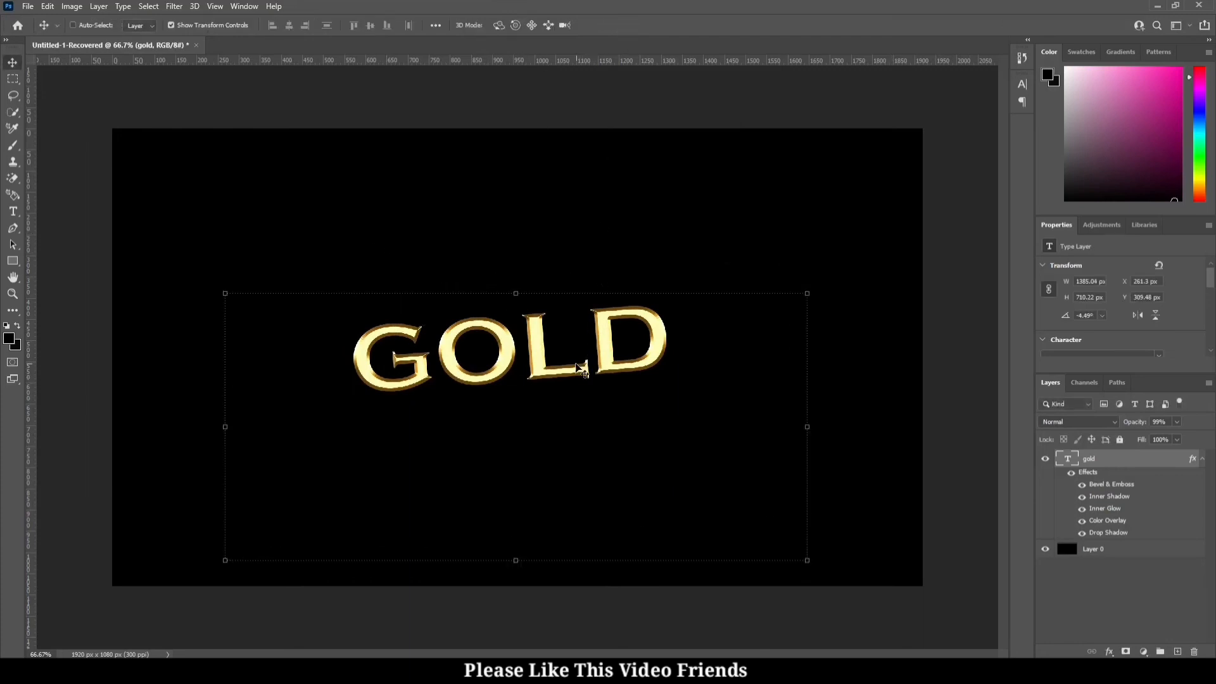
- Move the tilted GOLD text up and add two level copies, one below it and one in the canvas's upper-left area
{"action": "left_click_drag", "start_coordinate": [573, 350], "coordinate": [548, 278]}
{"action": "key", "text": "ctrl+v"}
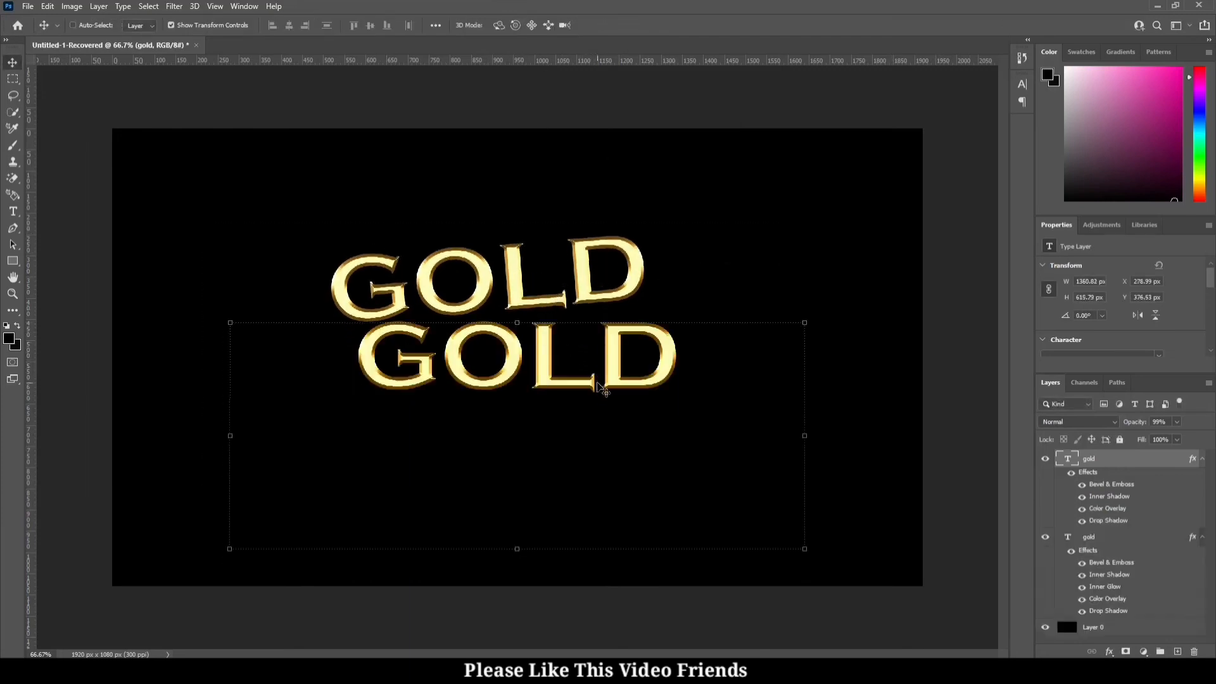
{"action": "left_click_drag", "start_coordinate": [591, 380], "coordinate": [640, 209]}
{"action": "left_click_drag", "start_coordinate": [532, 364], "coordinate": [277, 380]}
- Replace the wording of the upper-left GOLD copy with the person's first name in capitals
{"action": "double_click", "coordinate": [394, 207]}
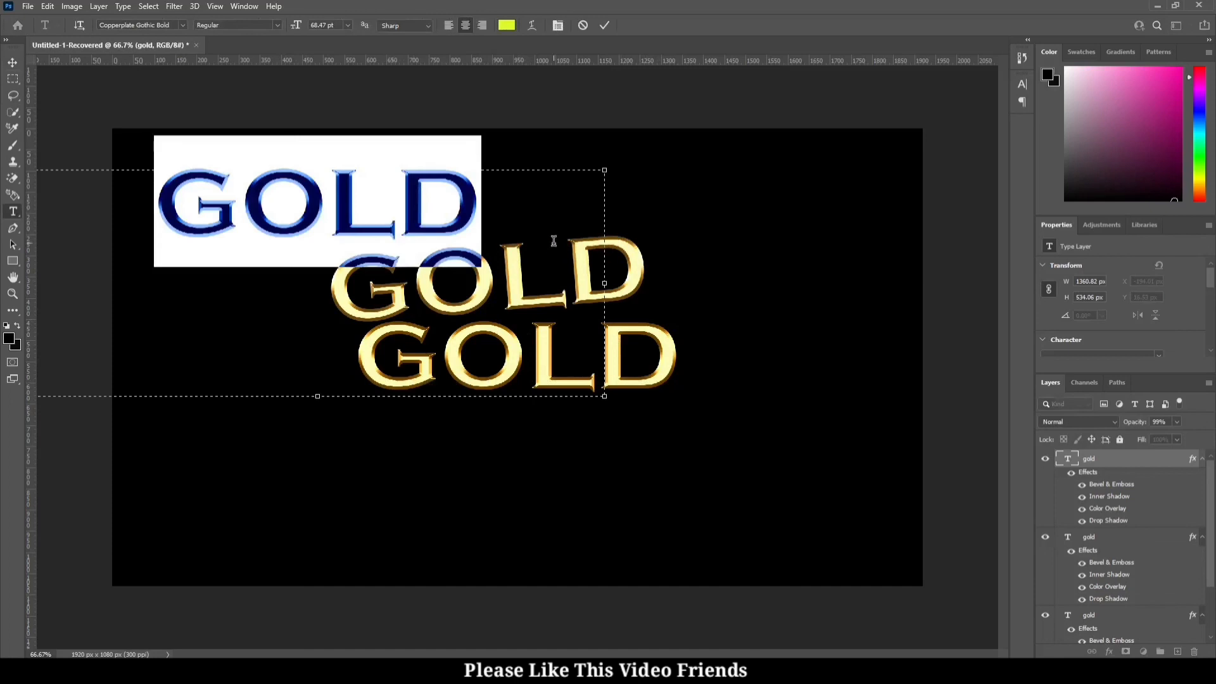
{"action": "key", "text": "BackSpace"}
{"action": "type", "text": "VAMSEE"}
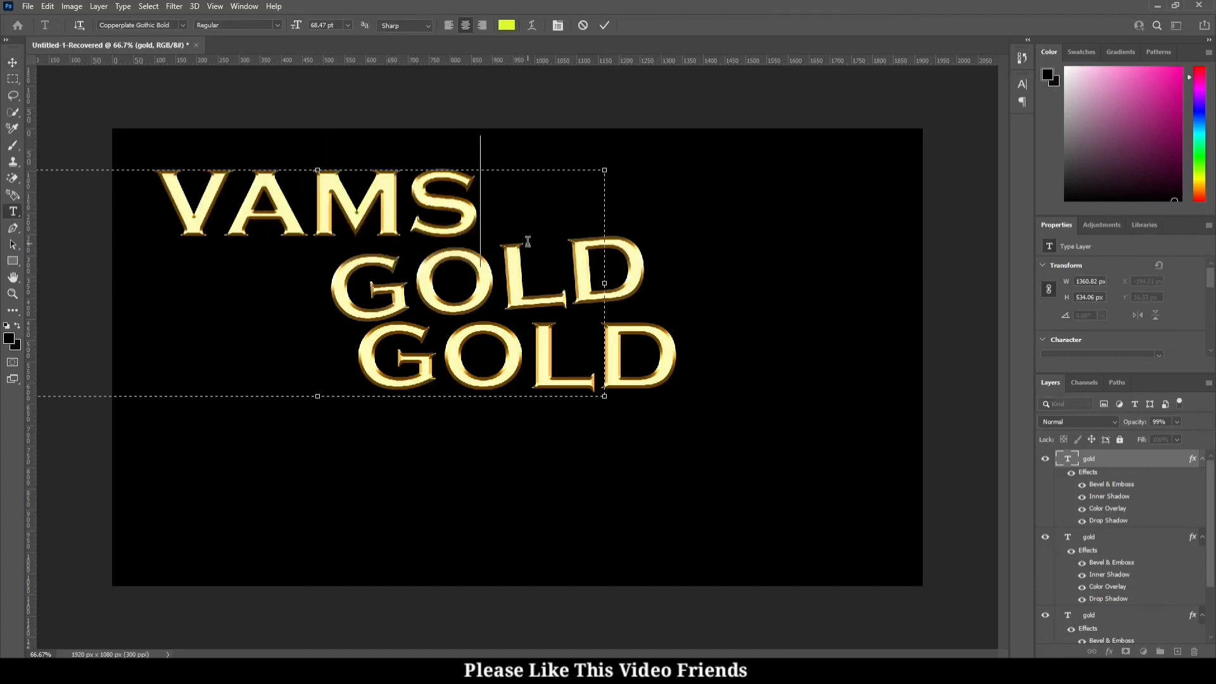
{"action": "left_click", "coordinate": [604, 26]}
- Scale the name text to about 74% and position it above the GOLD texts, at about X 37 px and Y 73 px
{"action": "left_click_drag", "start_coordinate": [604, 397], "coordinate": [456, 329]}
{"action": "left_click_drag", "start_coordinate": [303, 189], "coordinate": [394, 202]}
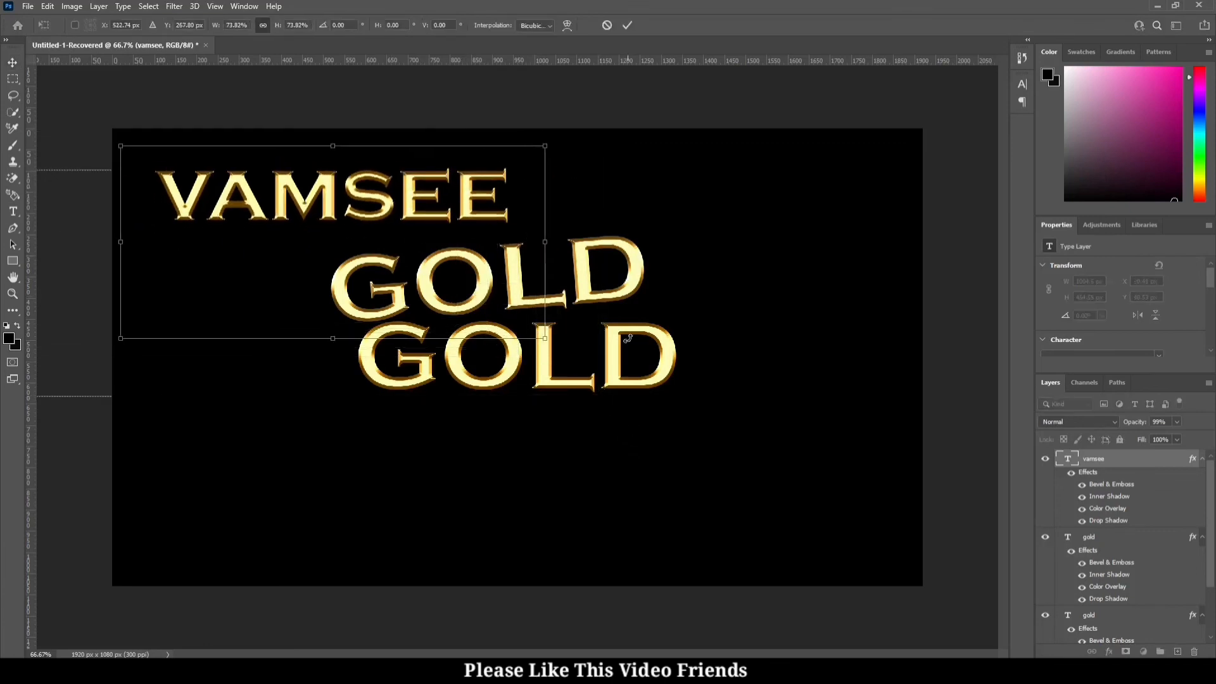
{"action": "left_click", "coordinate": [626, 25]}
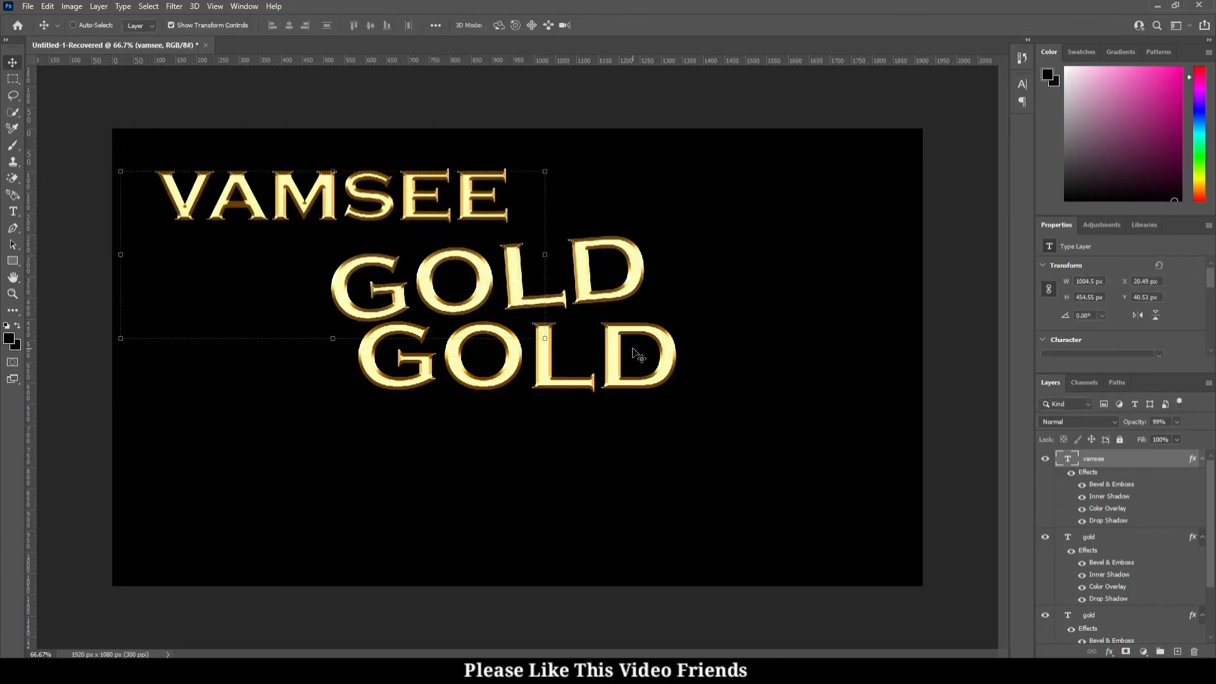
{"action": "mouse_move", "coordinate": [630, 349]}
{"action": "left_mouse_down"}
{"action": "mouse_move", "coordinate": [618, 354]}
{"action": "mouse_move", "coordinate": [644, 367]}
{"action": "left_mouse_up"}
{"action": "left_click_drag", "start_coordinate": [412, 285], "coordinate": [435, 280]}
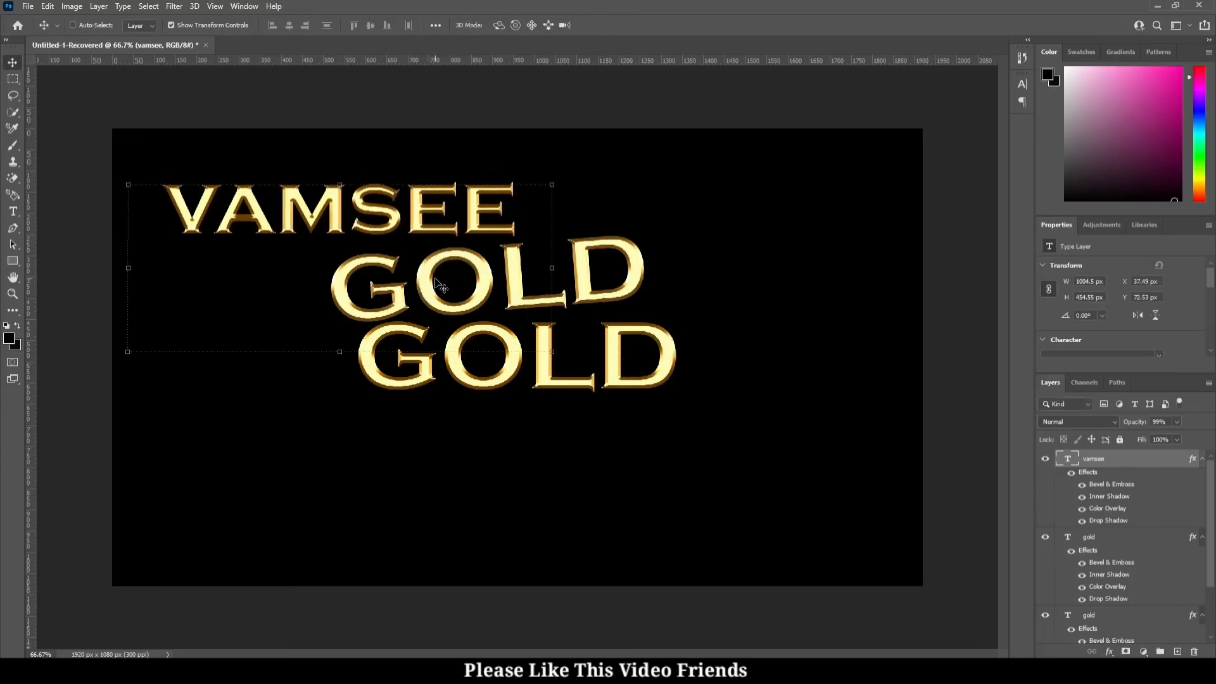